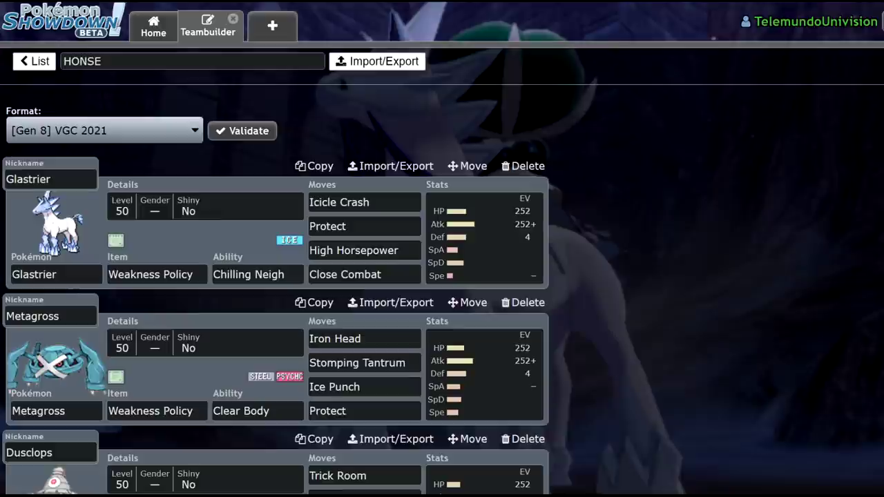
- Scroll the HONSE team and open Glastrier's Brave, Weakness Policy set with 252 HP / 252 Atk / 4 Def EVs
{"action": "scroll", "coordinate": [276, 290], "scroll_direction": "down", "scroll_amount": 7}
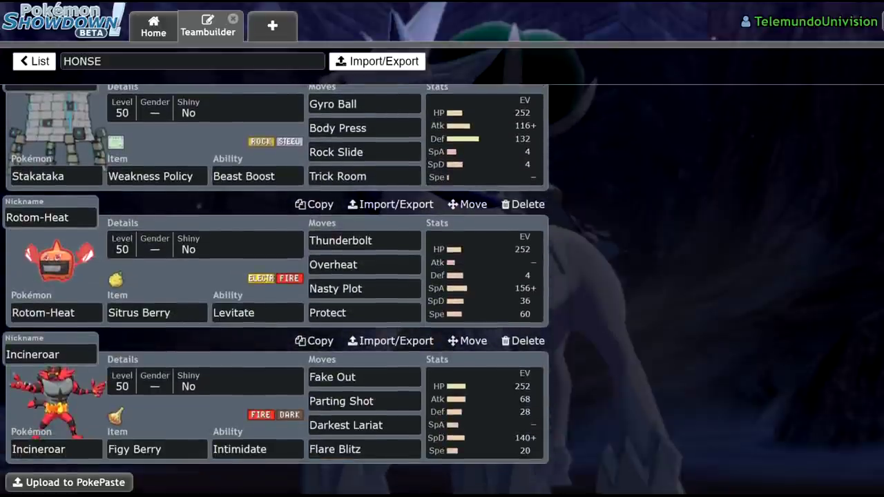
{"action": "scroll", "coordinate": [276, 290], "scroll_direction": "up", "scroll_amount": 1}
{"action": "scroll", "coordinate": [277, 290], "scroll_direction": "up", "scroll_amount": 6}
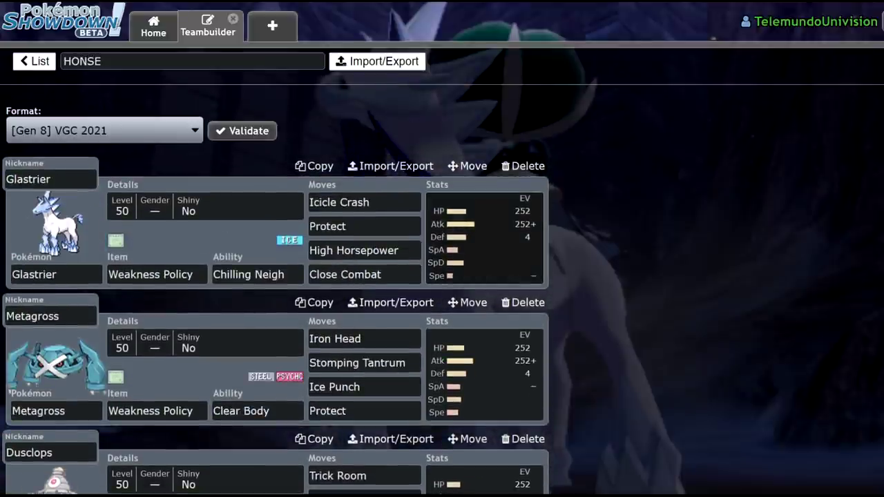
{"action": "left_click", "coordinate": [535, 246]}
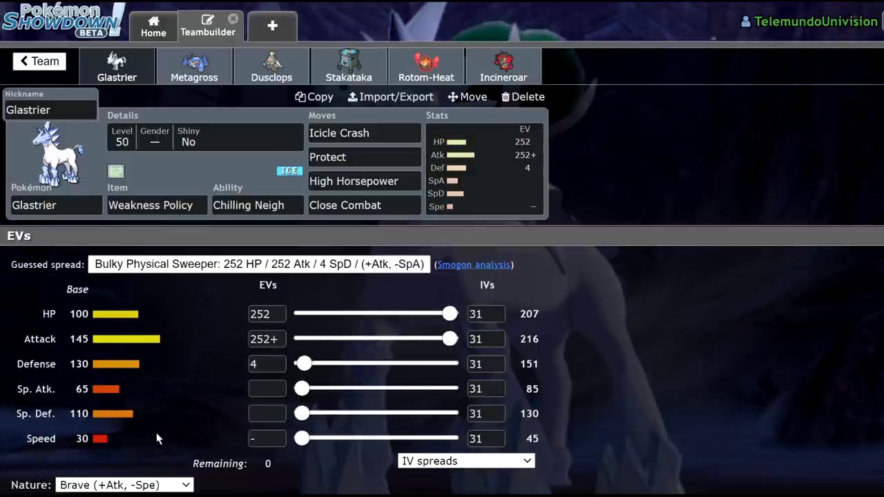
- Set Glastrier's Speed IV to 0, dropping its Speed stat to 31
{"action": "left_click", "coordinate": [478, 439]}
{"action": "type", "text": "0"}
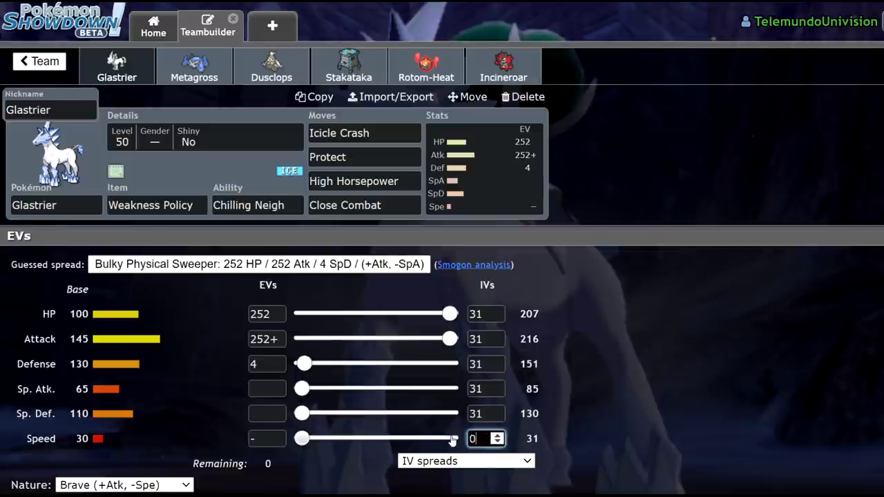
{"action": "left_click", "coordinate": [580, 399]}
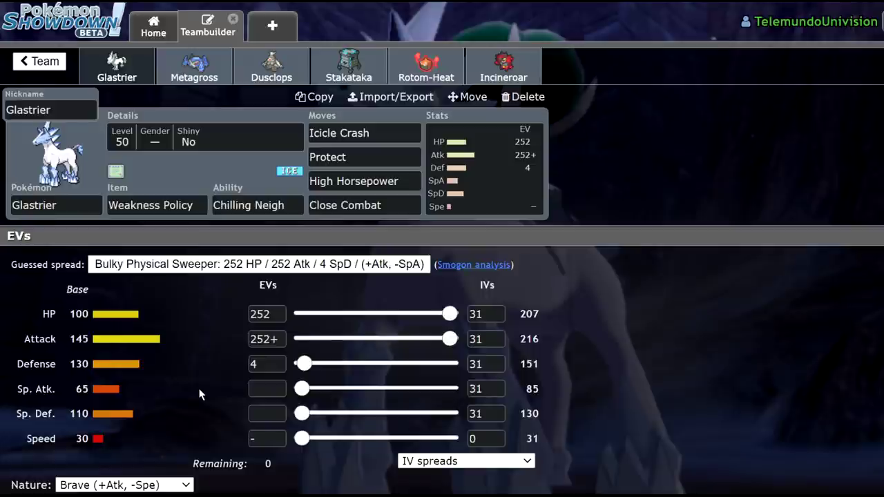
- Load Metagross's My Custom Set as Pokémon 2 and Dynamax both it and Glastrier
{"action": "left_click", "coordinate": [193, 72]}
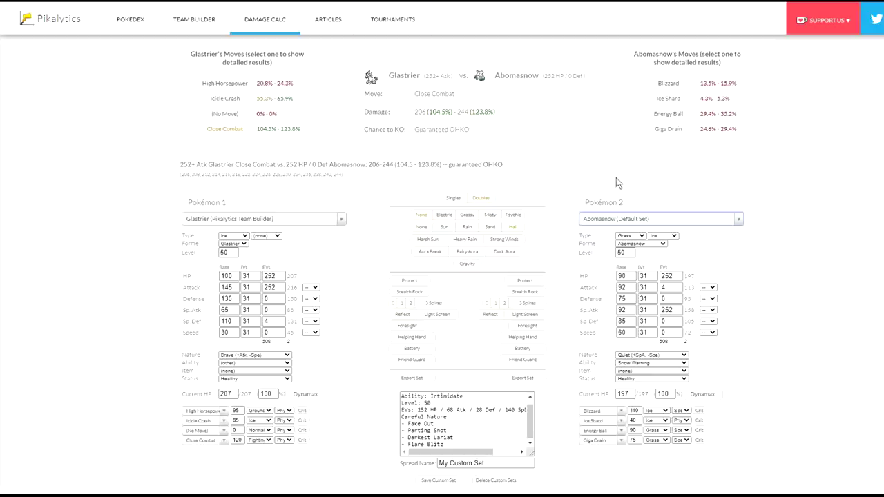
{"action": "left_click", "coordinate": [621, 220]}
{"action": "type", "text": "meta"}
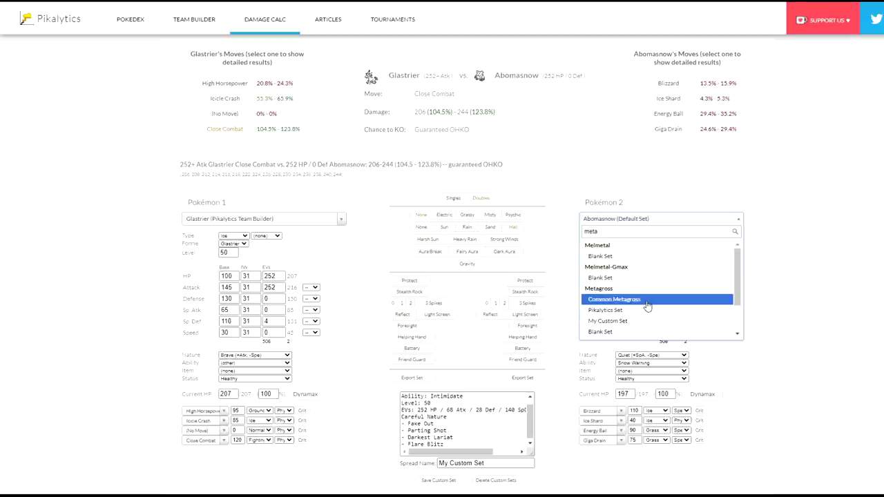
{"action": "left_click", "coordinate": [684, 301]}
{"action": "left_click", "coordinate": [594, 224]}
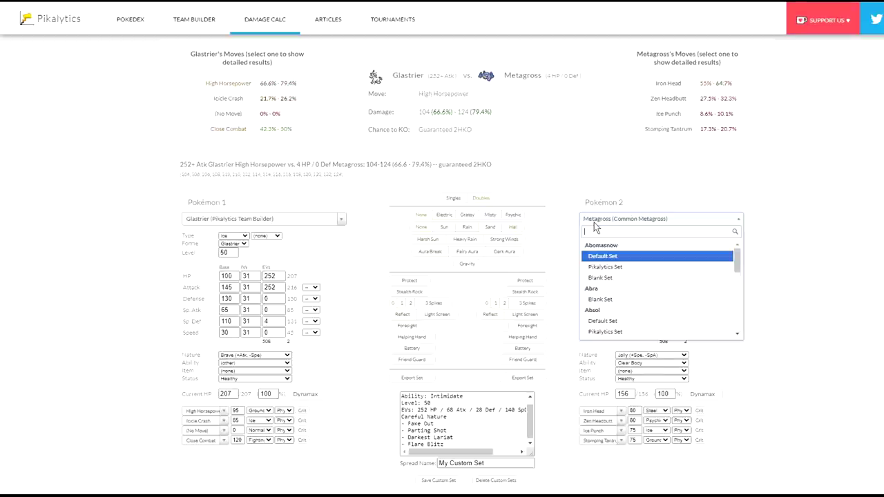
{"action": "type", "text": "meta"}
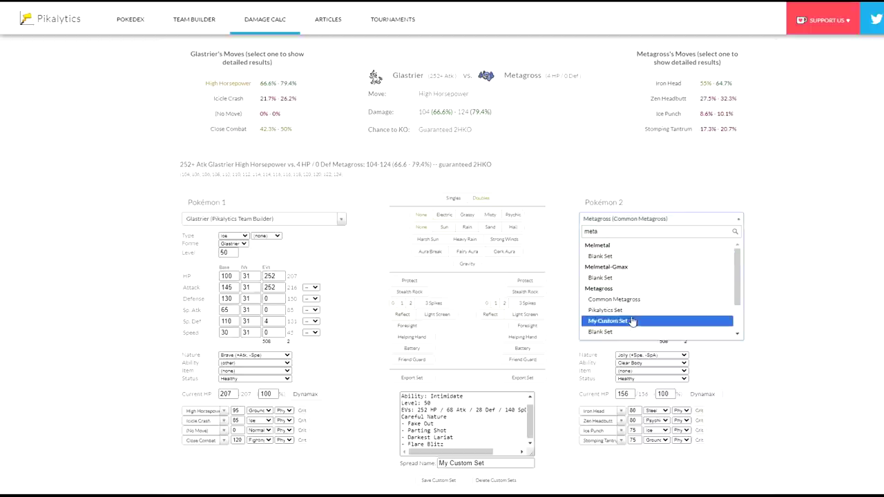
{"action": "left_click", "coordinate": [622, 321]}
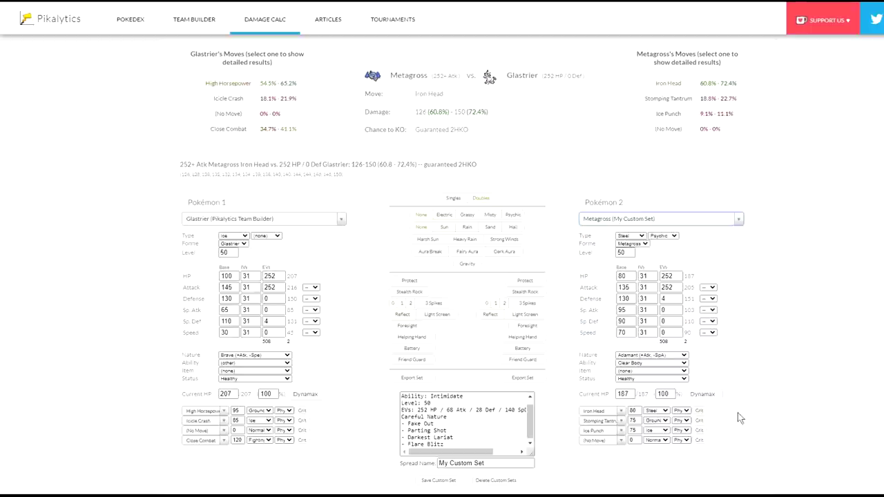
{"action": "left_click", "coordinate": [698, 395]}
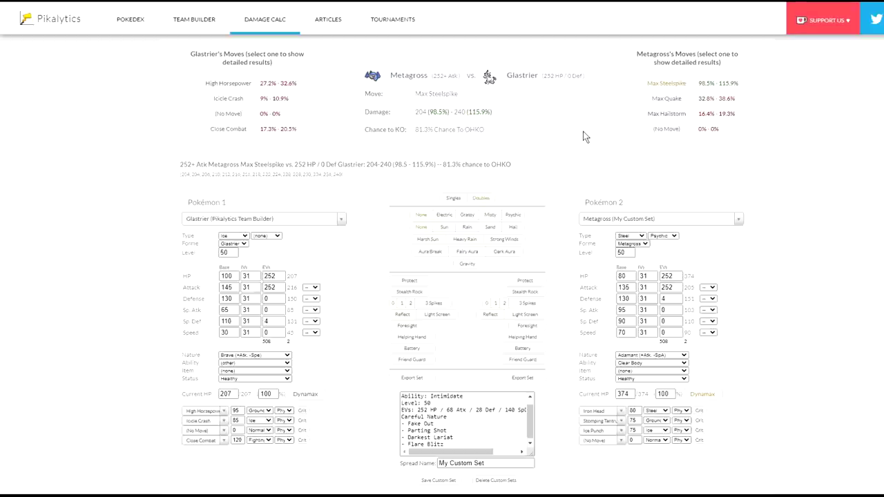
{"action": "left_click", "coordinate": [305, 394]}
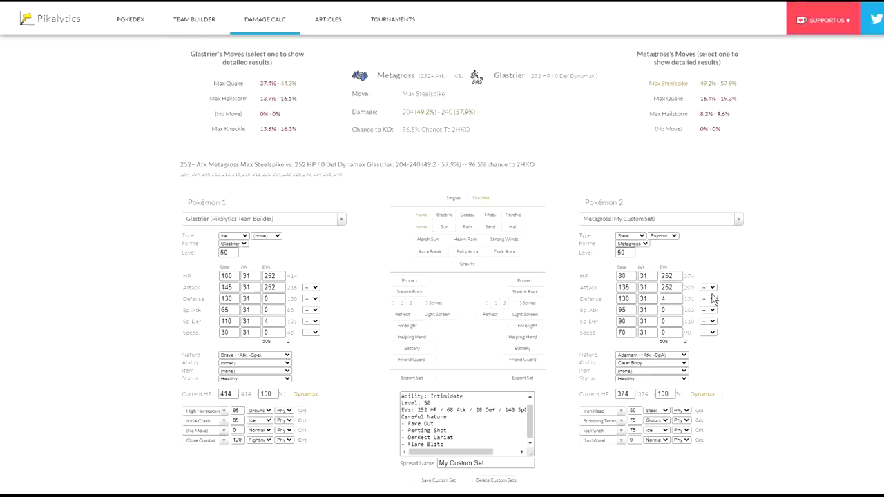
- Give Glastrier +2 Attack and Metagross +1 Defense, then view Max Quake's damage
{"action": "left_click", "coordinate": [312, 288]}
{"action": "left_click", "coordinate": [316, 327]}
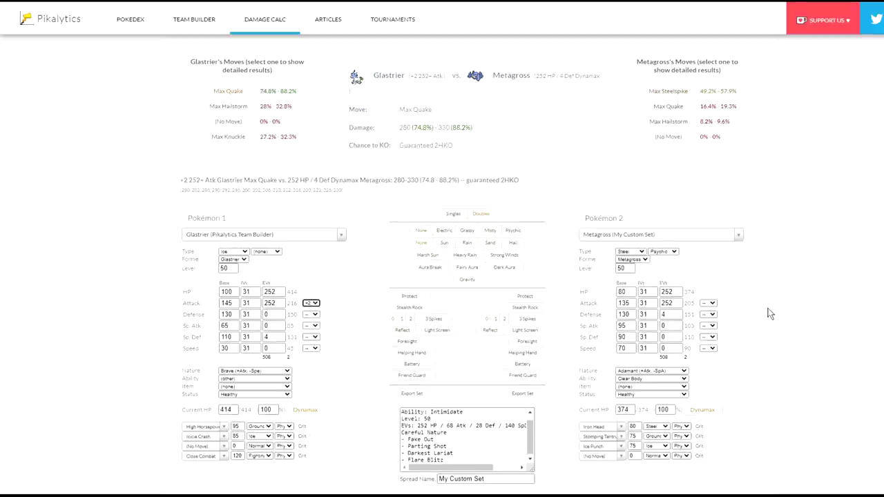
{"action": "left_click", "coordinate": [716, 321]}
{"action": "left_click", "coordinate": [713, 351]}
{"action": "left_click", "coordinate": [209, 94]}
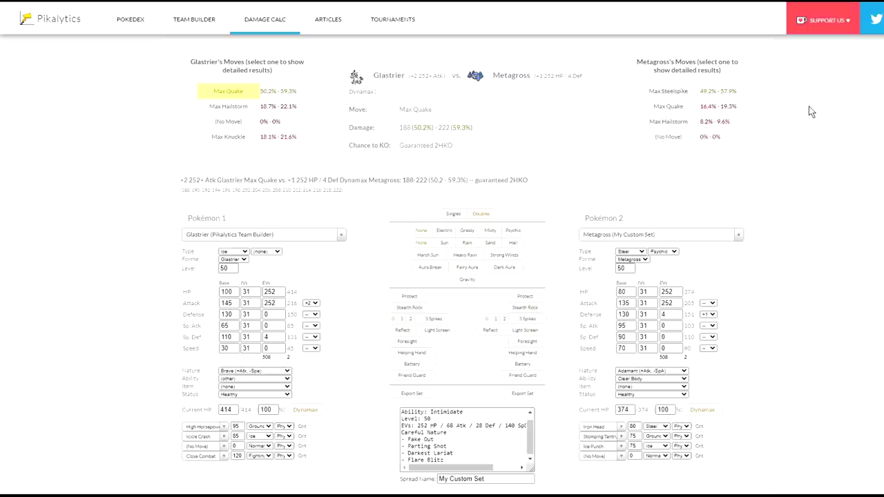
- Try Metagross at +2 Defense, then view Max Steelspike with Metagross at +2 Attack and no Defense boost
{"action": "left_click", "coordinate": [708, 315]}
{"action": "left_click", "coordinate": [715, 356]}
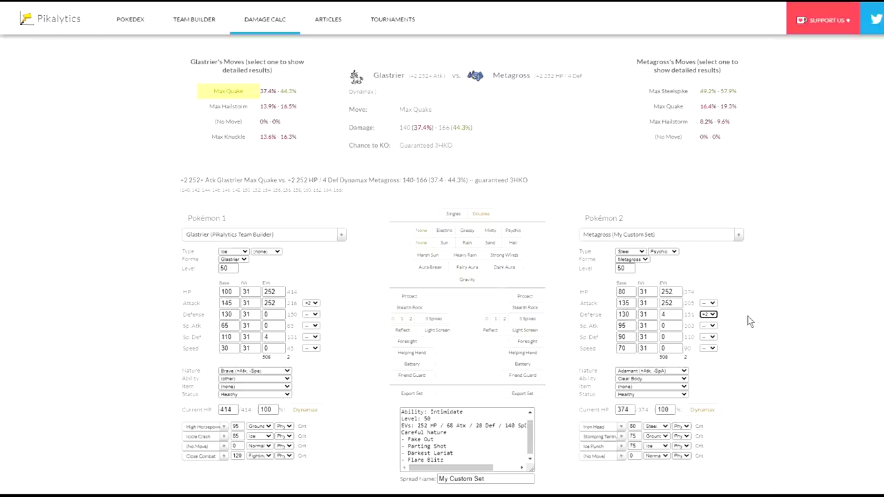
{"action": "left_click", "coordinate": [696, 93]}
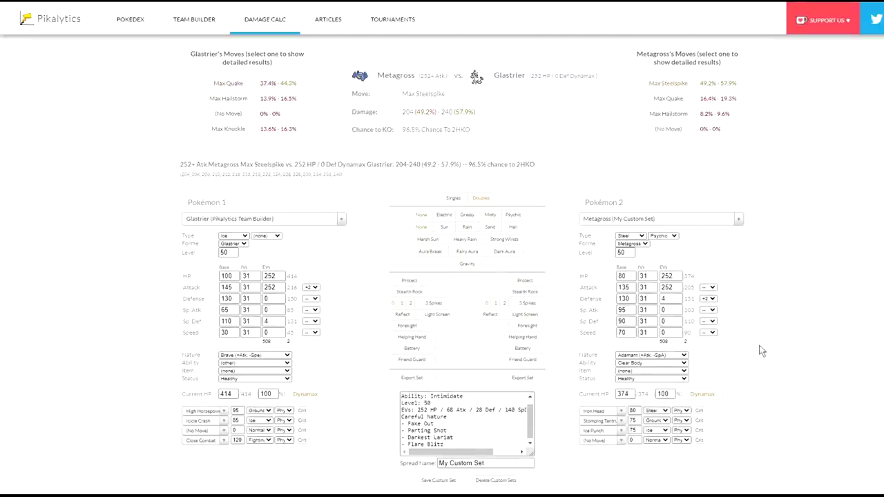
{"action": "left_click", "coordinate": [712, 327]}
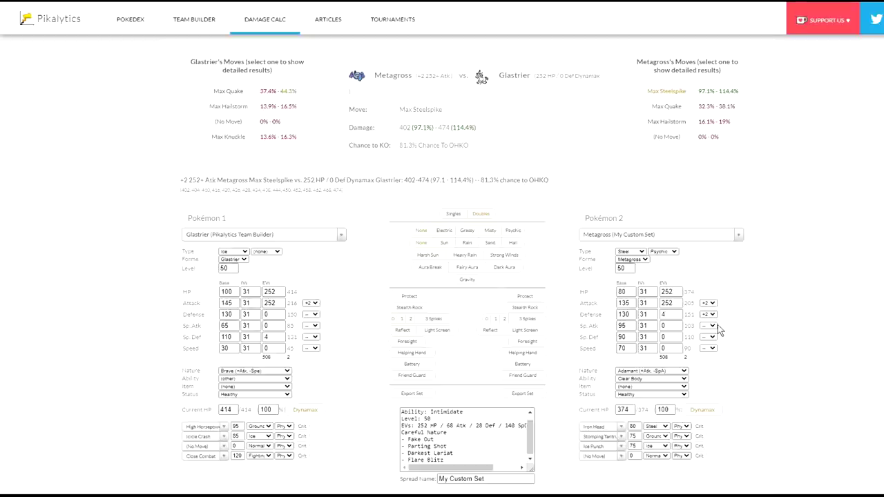
{"action": "left_click", "coordinate": [714, 364]}
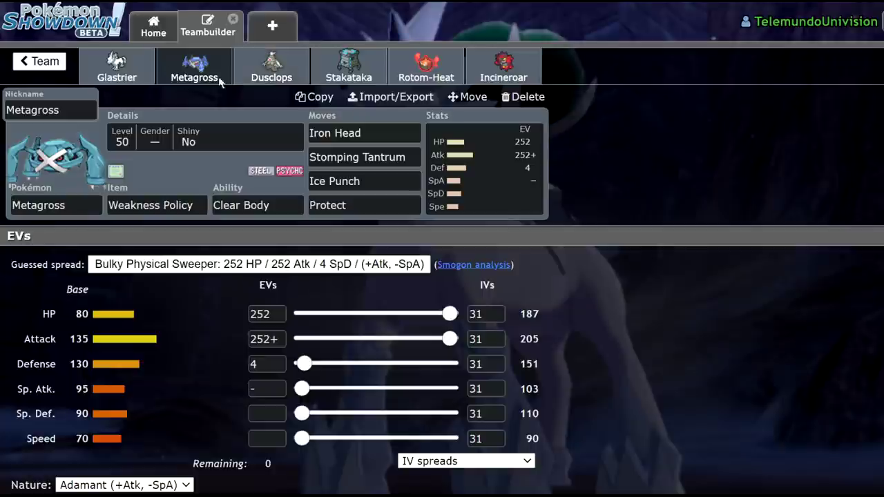
- Open Dusclops's set and compare its ability options with Glastrier's held item options
{"action": "left_click", "coordinate": [287, 74]}
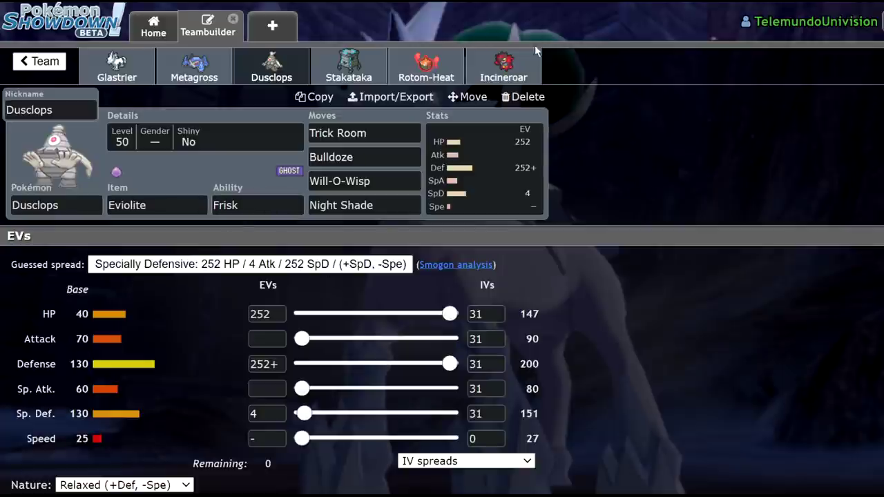
{"action": "left_click", "coordinate": [272, 208]}
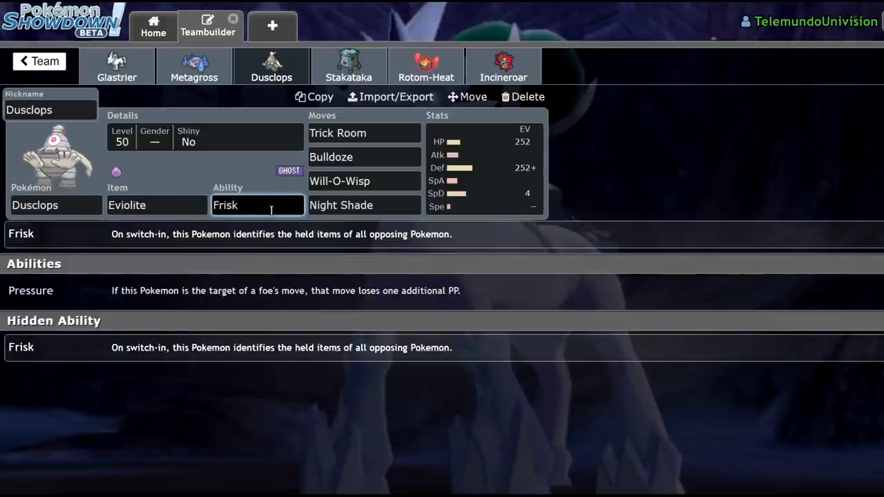
{"action": "left_click", "coordinate": [117, 67]}
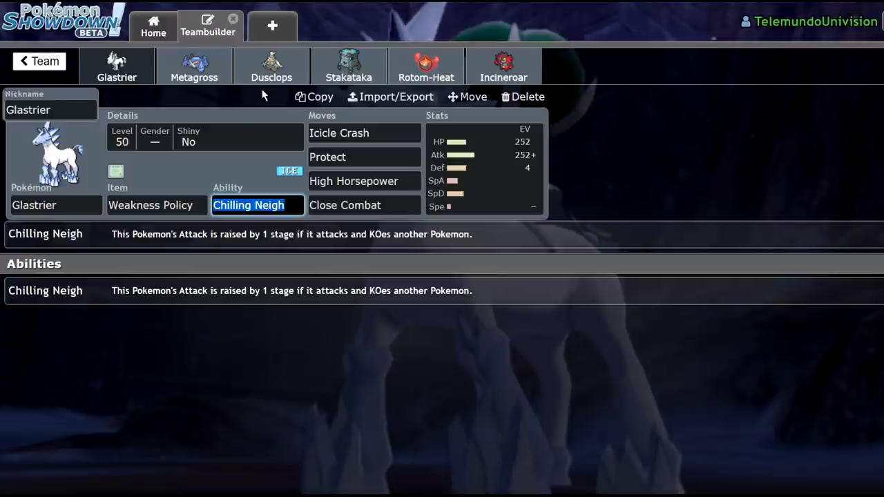
{"action": "left_click", "coordinate": [193, 205]}
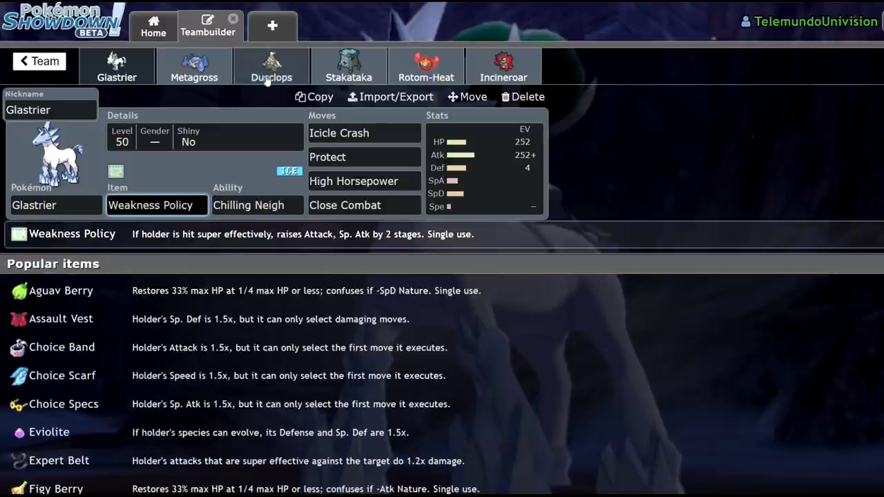
{"action": "left_click", "coordinate": [270, 77]}
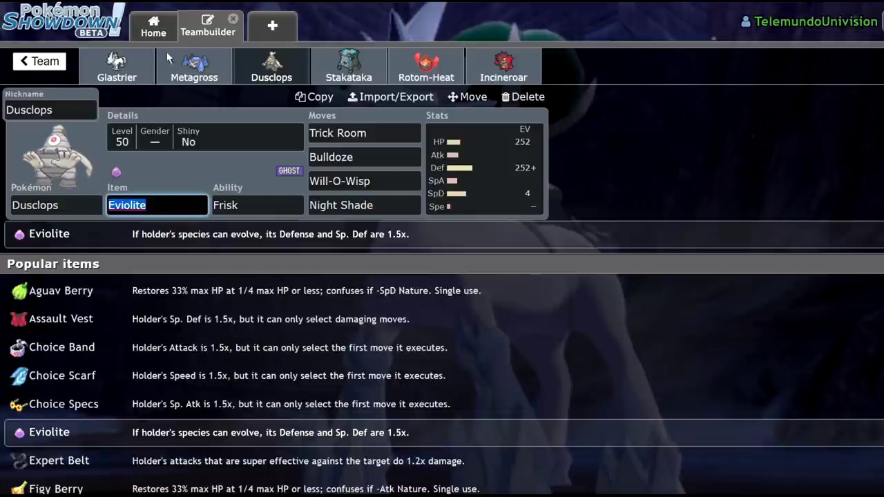
- Glance at Metagross's set, then move into Dusclops's Bulldoze move details
{"action": "left_click", "coordinate": [197, 69]}
{"action": "left_click", "coordinate": [272, 69]}
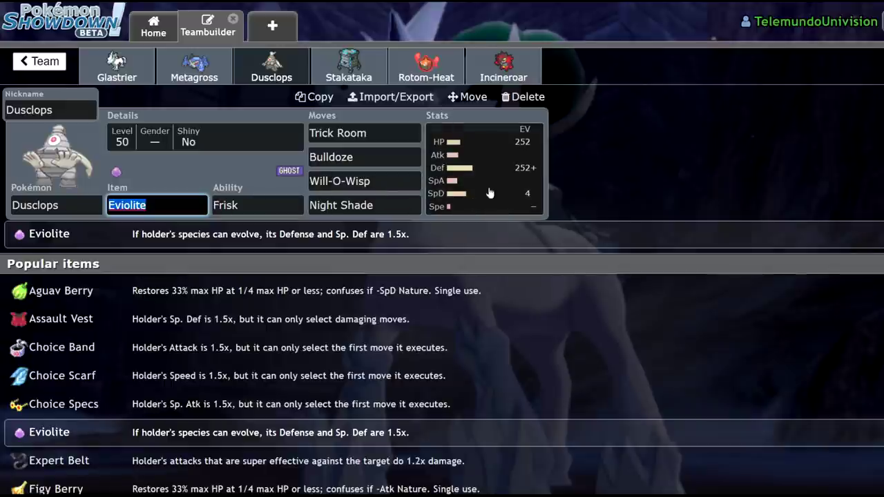
{"action": "key", "text": "Tab"}
{"action": "key", "text": "Tab"}
{"action": "key", "text": "Tab"}
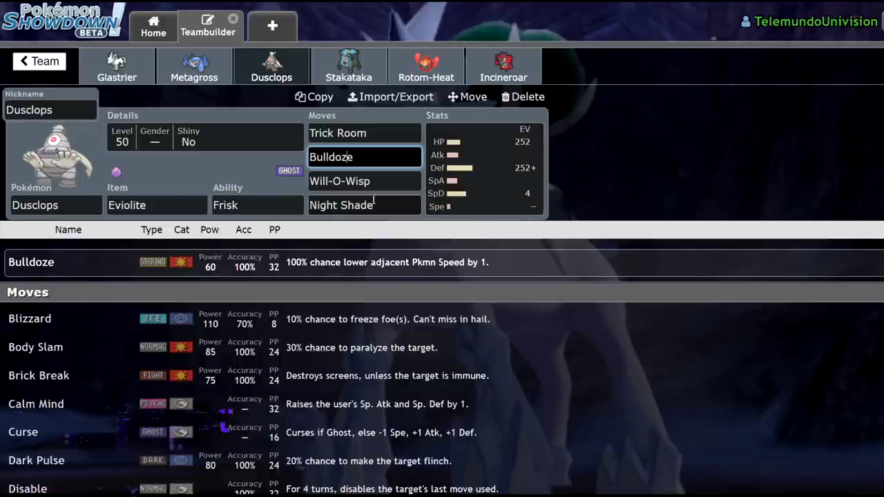
{"action": "left_click", "coordinate": [145, 64]}
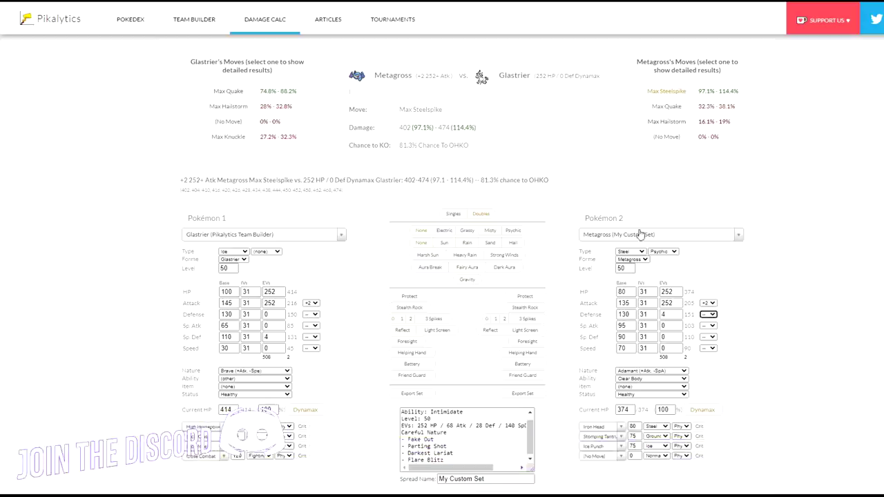
- Load Dusclops's My Custom Set as Pokémon 2 and clear Glastrier's +2 Attack boost
{"action": "left_click", "coordinate": [642, 235]}
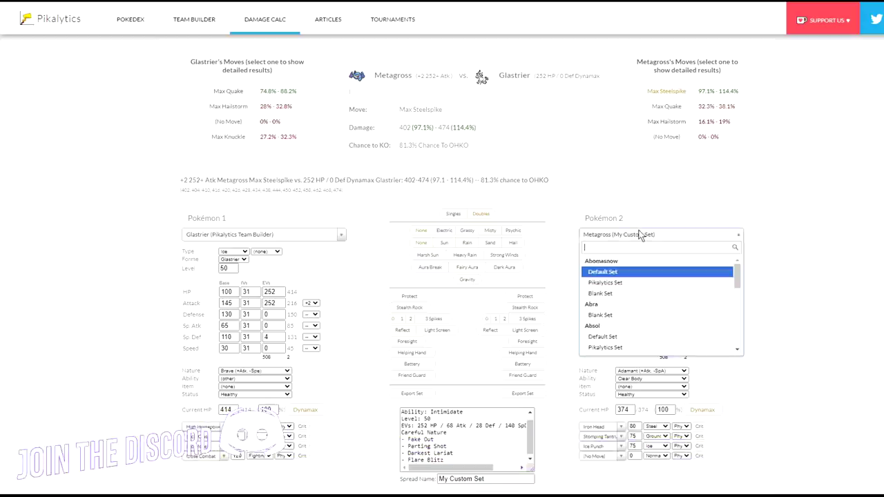
{"action": "type", "text": "dusc"}
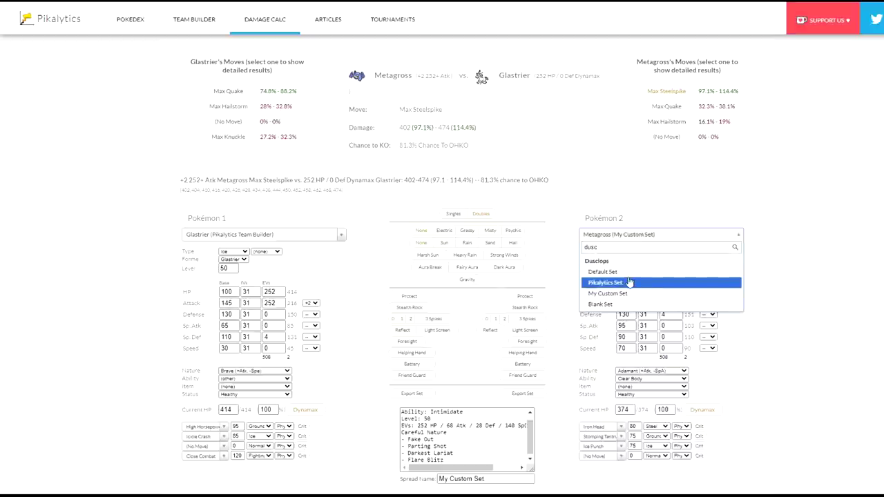
{"action": "left_click", "coordinate": [632, 293]}
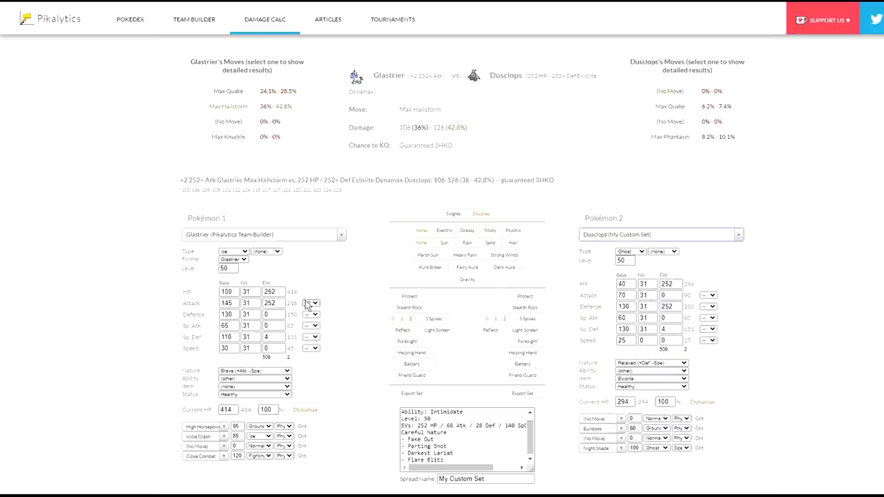
{"action": "left_click", "coordinate": [313, 303]}
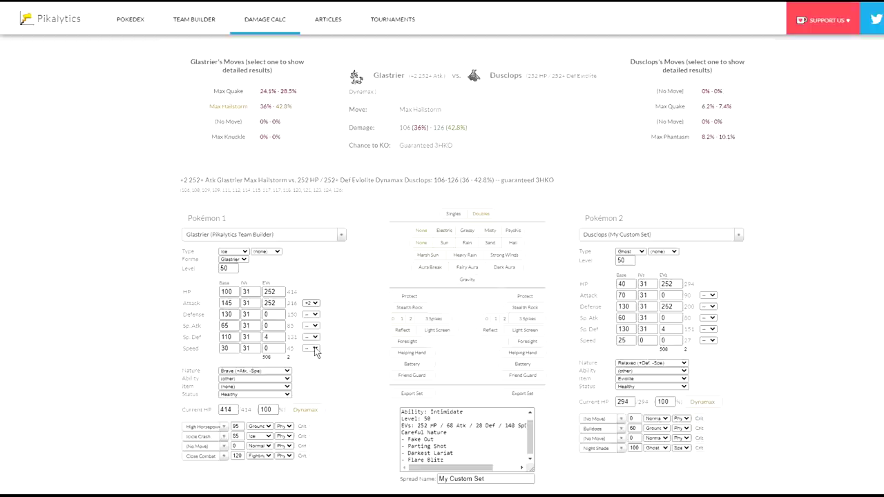
{"action": "left_click", "coordinate": [317, 349]}
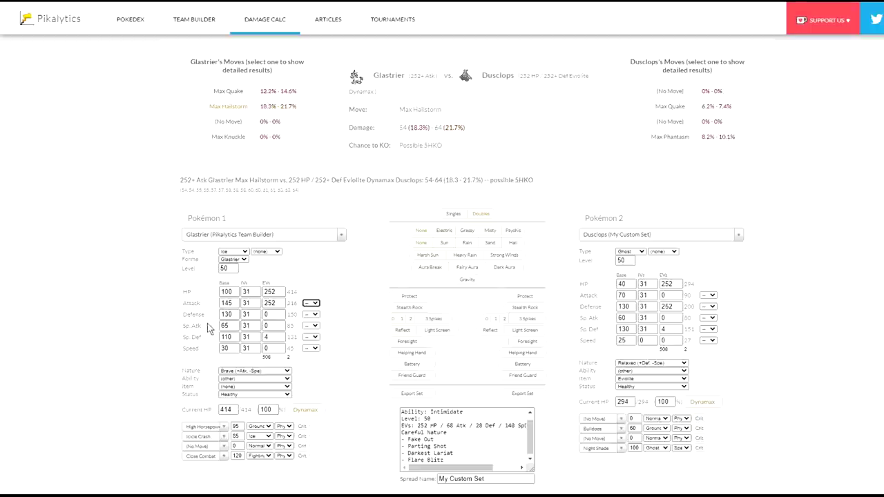
- Burn Glastrier, turn off both Dynamaxes, and show Dusclops's Night Shade damage
{"action": "left_click", "coordinate": [235, 397]}
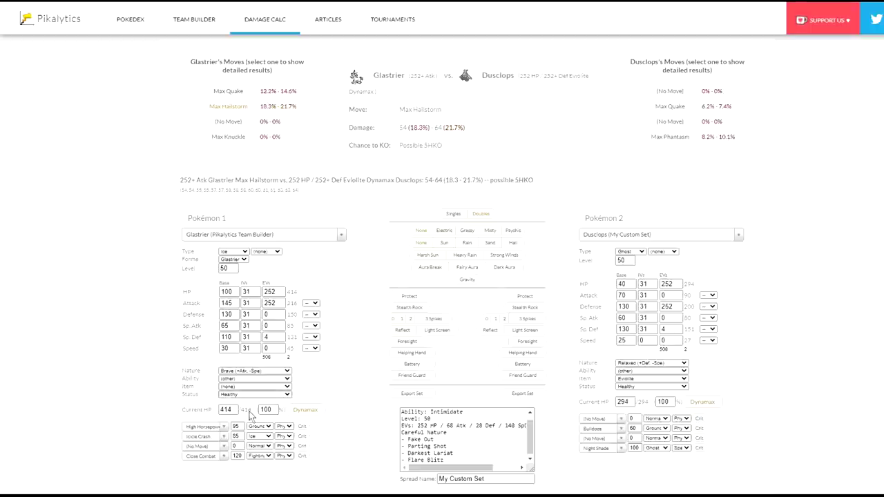
{"action": "left_click", "coordinate": [242, 427]}
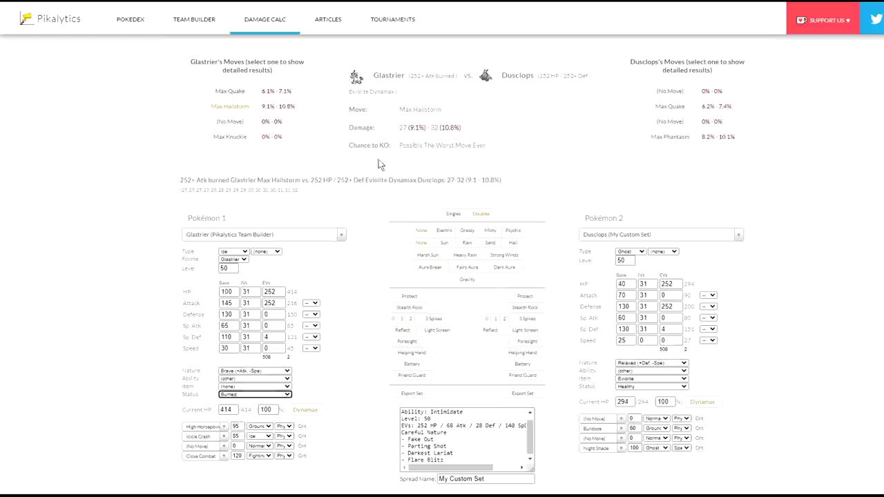
{"action": "left_click", "coordinate": [693, 407]}
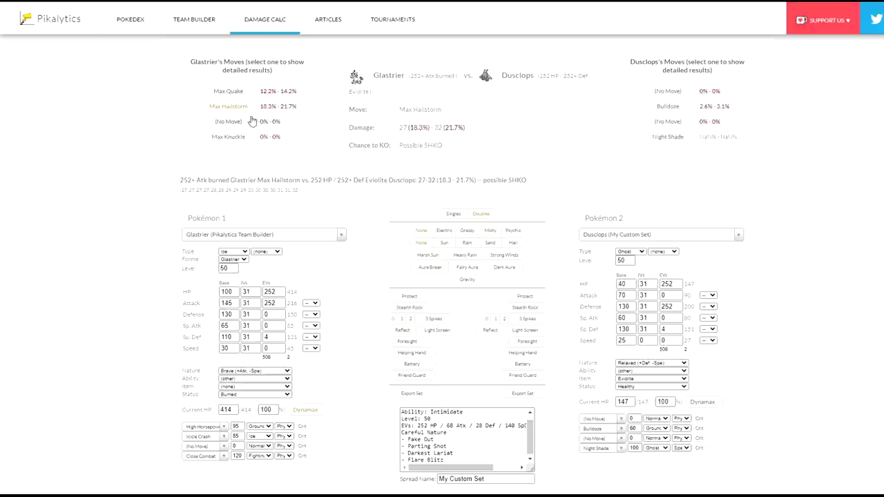
{"action": "left_click_drag", "start_coordinate": [260, 107], "coordinate": [297, 106]}
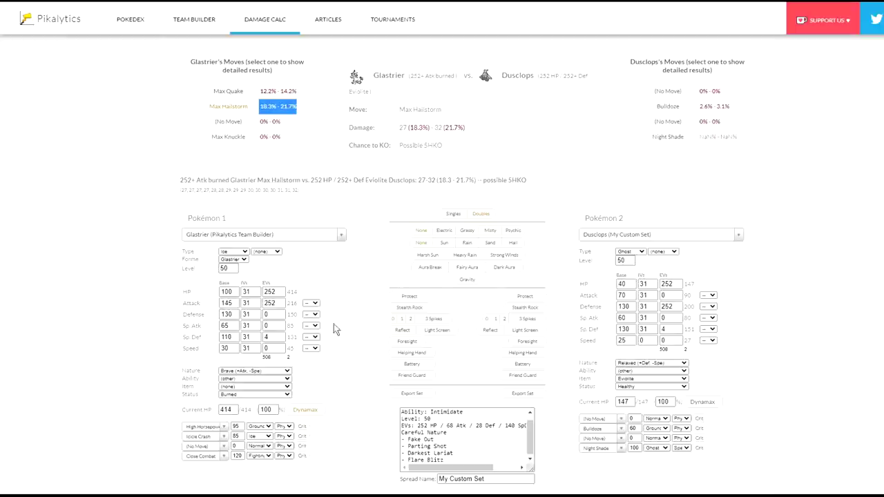
{"action": "left_click", "coordinate": [305, 410]}
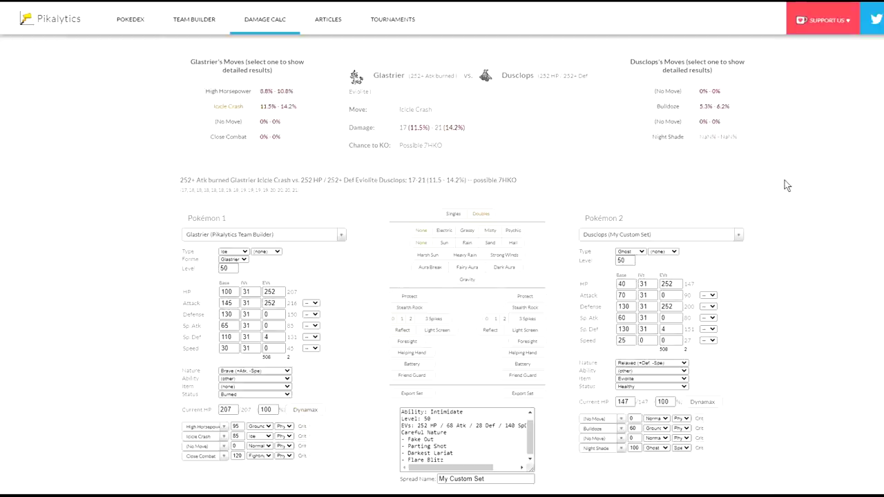
{"action": "left_click", "coordinate": [674, 137]}
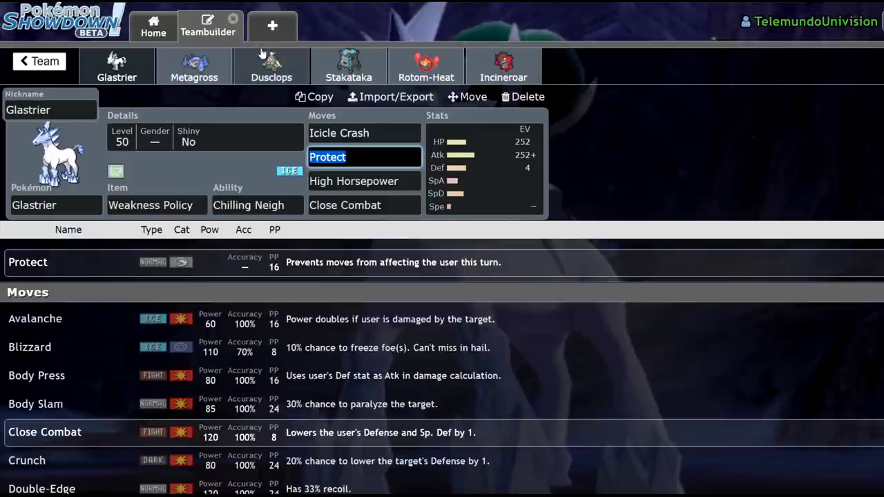
{"action": "left_click", "coordinate": [271, 66]}
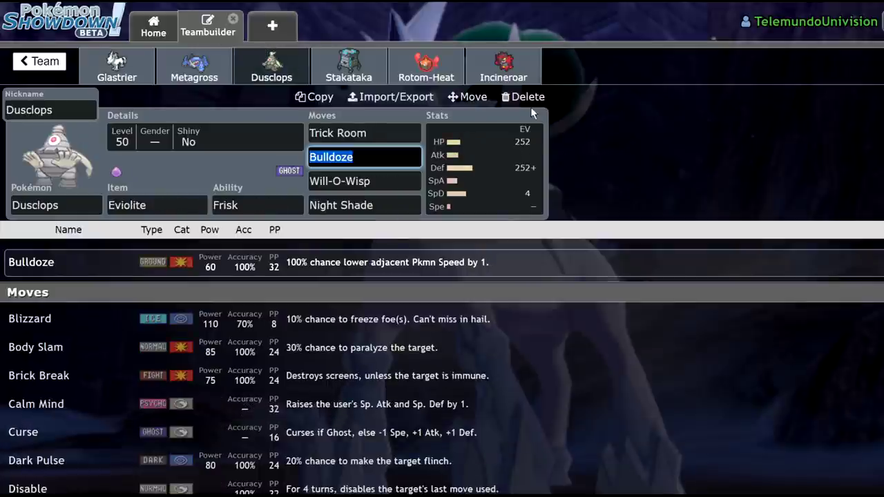
- View Stakataka's moves and EV spread, keeping Weakness Policy as its held item
{"action": "left_click", "coordinate": [349, 66]}
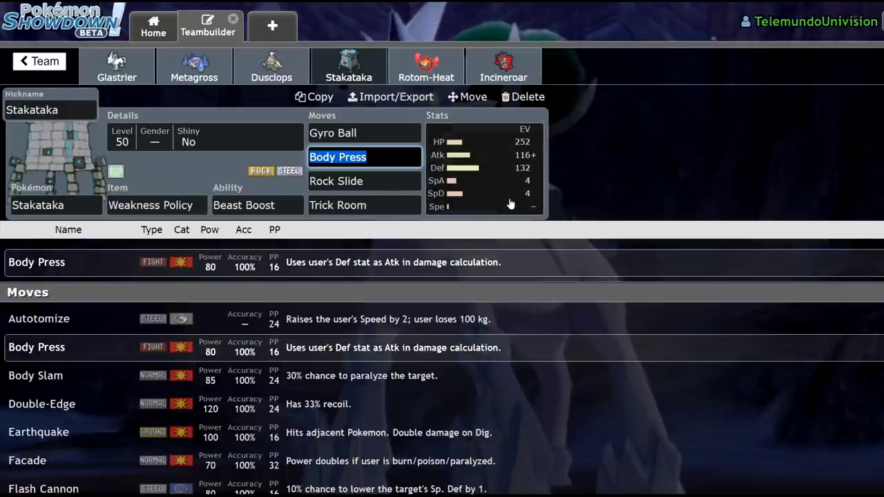
{"action": "left_click", "coordinate": [484, 169]}
{"action": "left_click", "coordinate": [152, 205]}
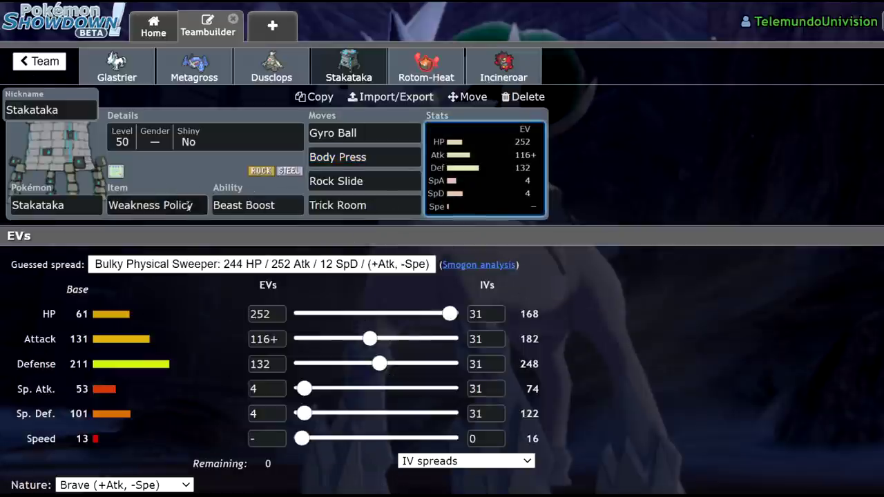
{"action": "type", "text": "shuc"}
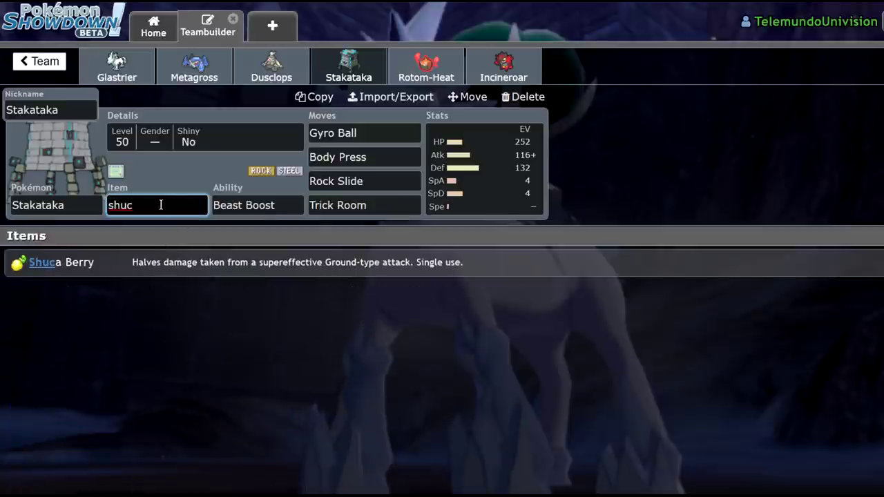
{"action": "key", "text": "ctrl+a"}
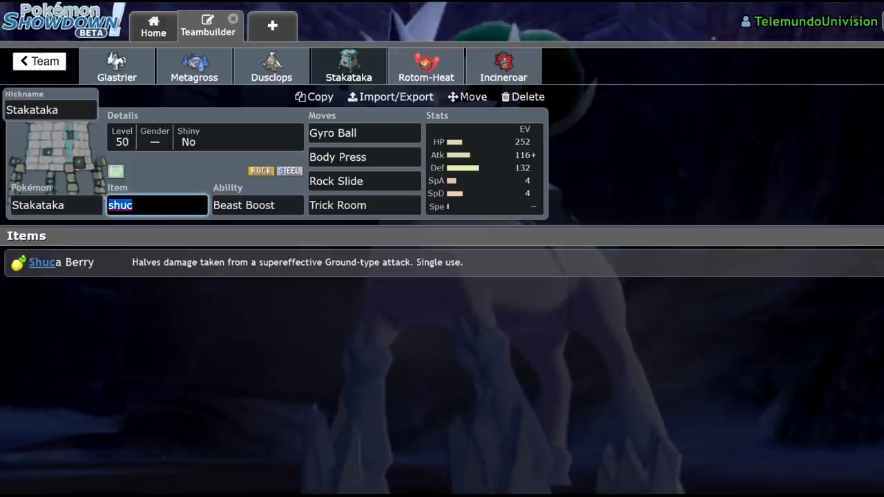
{"action": "key", "text": "BackSpace"}
{"action": "type", "text": "max"}
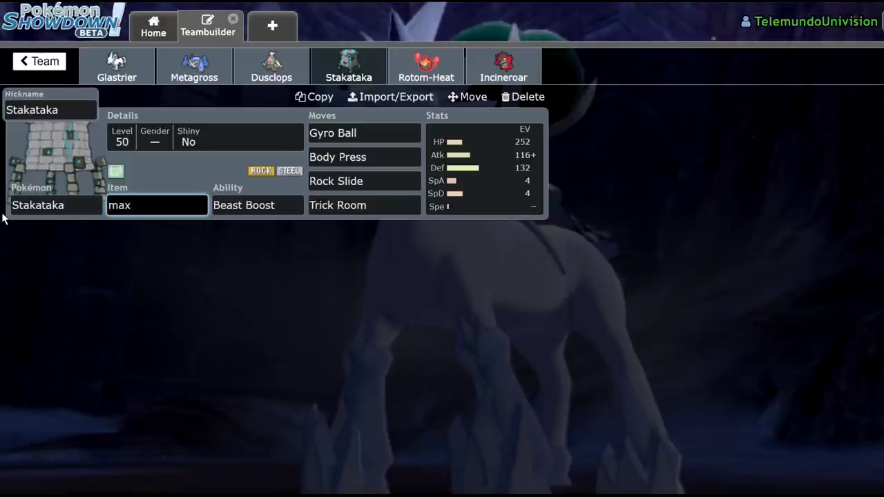
{"action": "key", "text": "BackSpace"}
{"action": "key", "text": "BackSpace"}
{"action": "key", "text": "BackSpace"}
{"action": "type", "text": "weak"}
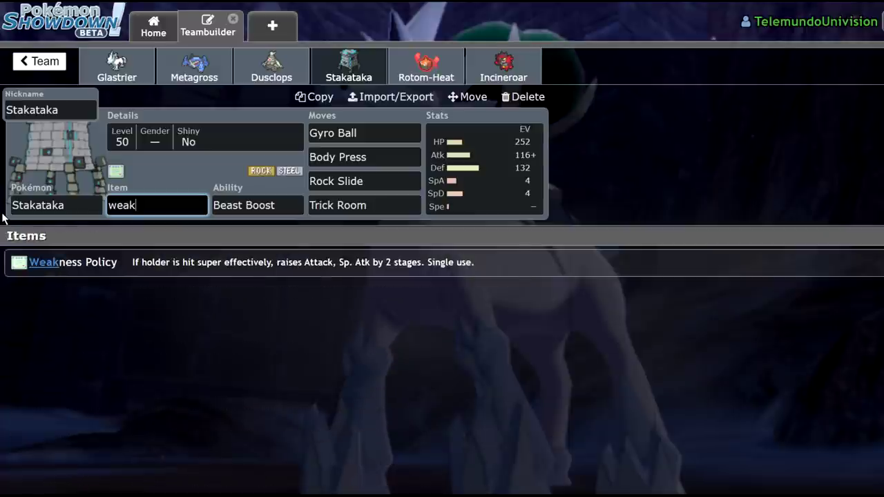
{"action": "left_click", "coordinate": [121, 256]}
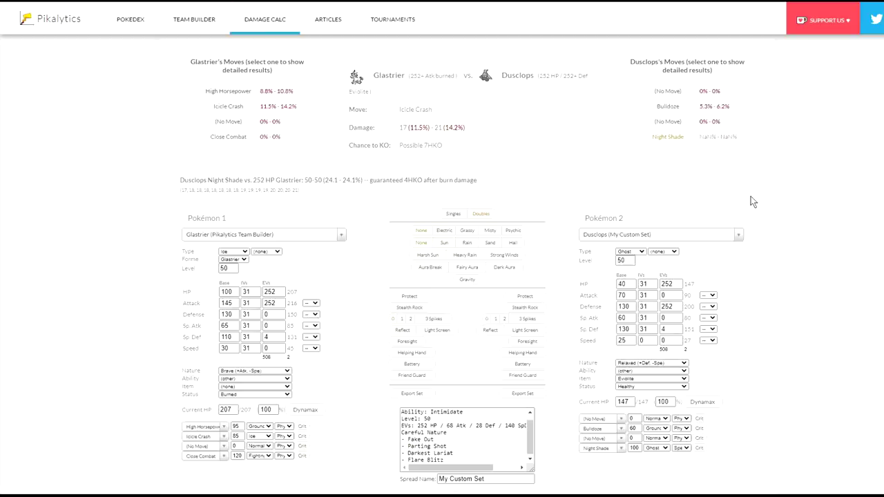
- Load Stakataka's My Custom Set as Pokémon 2, its Body Press doing 49.2–57.9% to Glastrier
{"action": "left_click", "coordinate": [670, 238]}
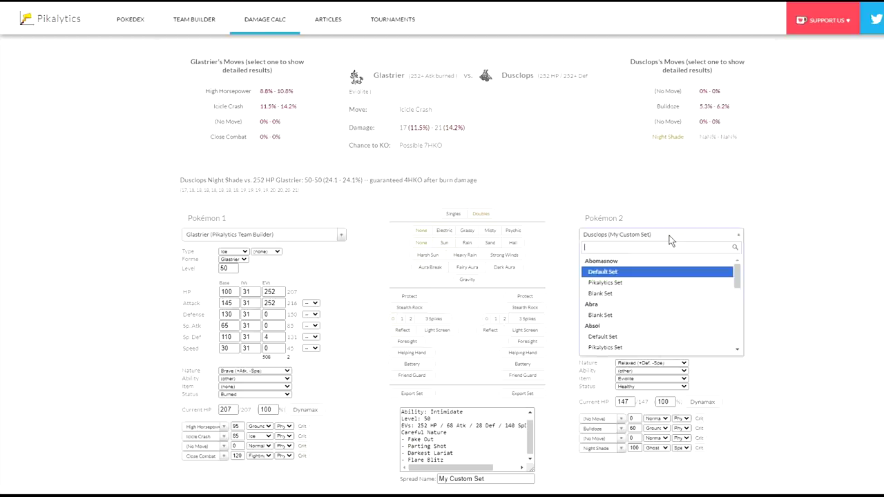
{"action": "type", "text": "staka"}
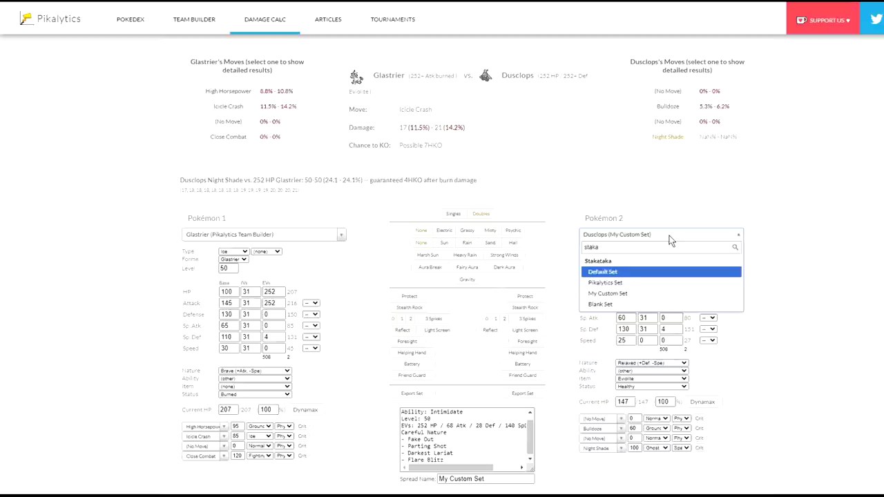
{"action": "left_click", "coordinate": [626, 293]}
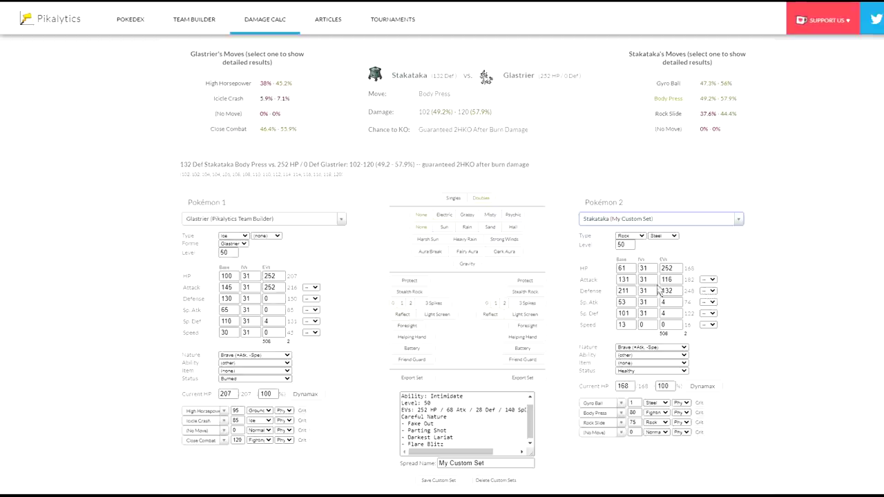
- Give Stakataka +1 Defense, Dynamax both Pokémon, and view Glastrier's Max Quake damage
{"action": "left_click", "coordinate": [709, 290]}
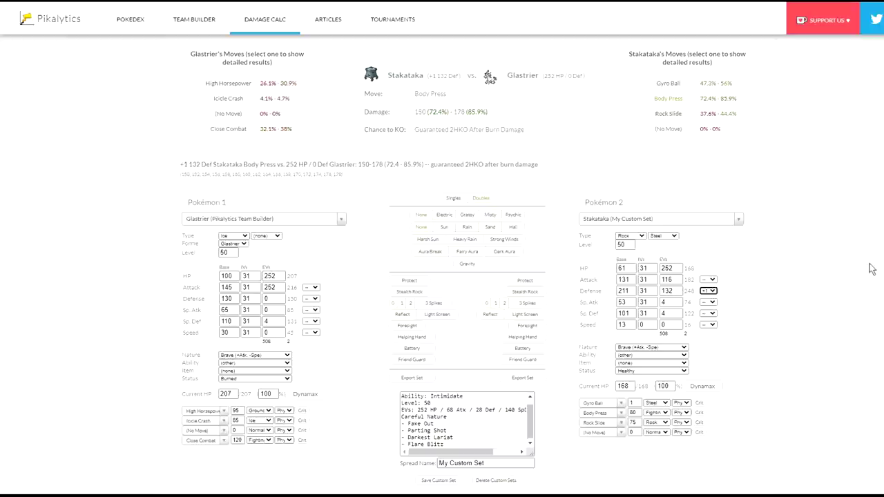
{"action": "left_click", "coordinate": [702, 387]}
{"action": "left_click", "coordinate": [306, 394]}
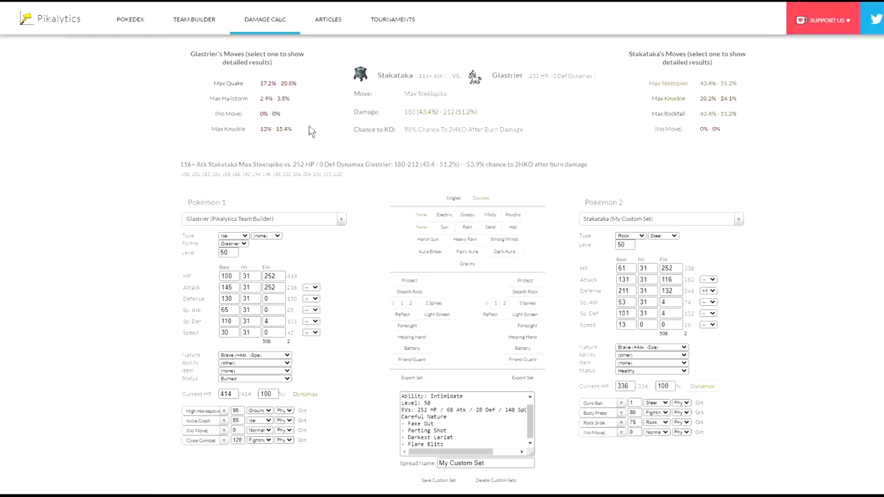
{"action": "left_click", "coordinate": [228, 84]}
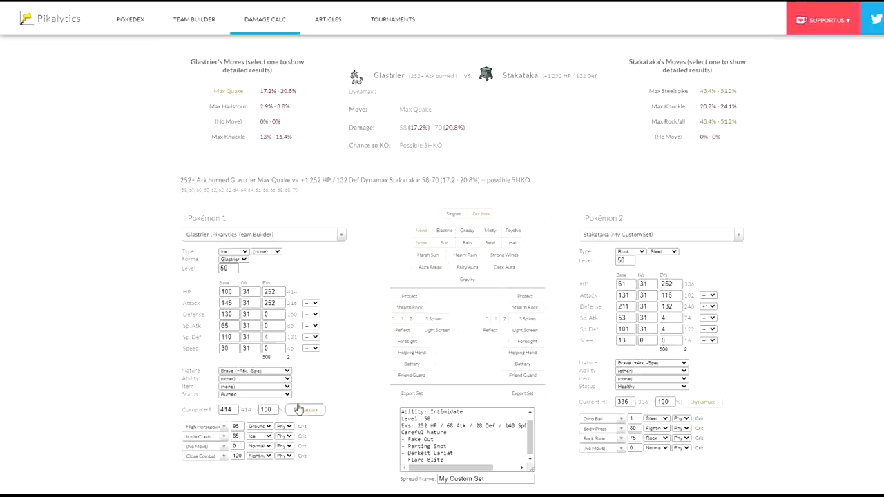
{"action": "left_click_drag", "start_coordinate": [259, 97], "coordinate": [301, 95]}
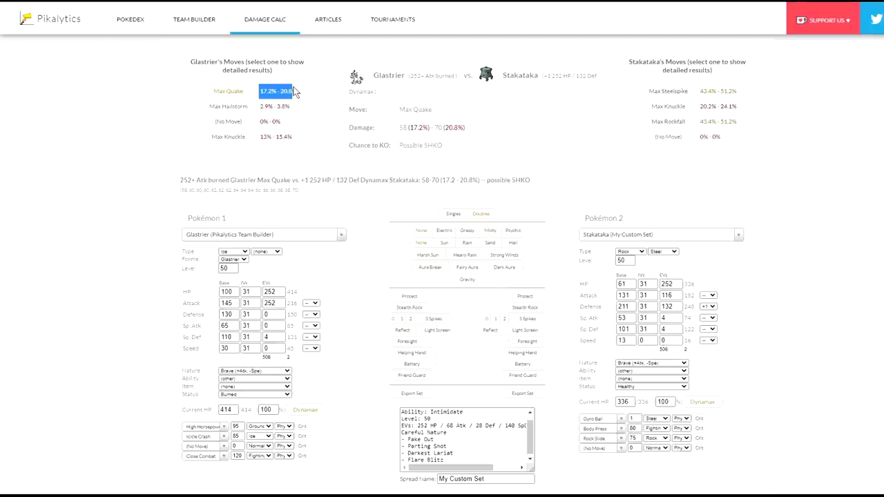
{"action": "left_click", "coordinate": [308, 100]}
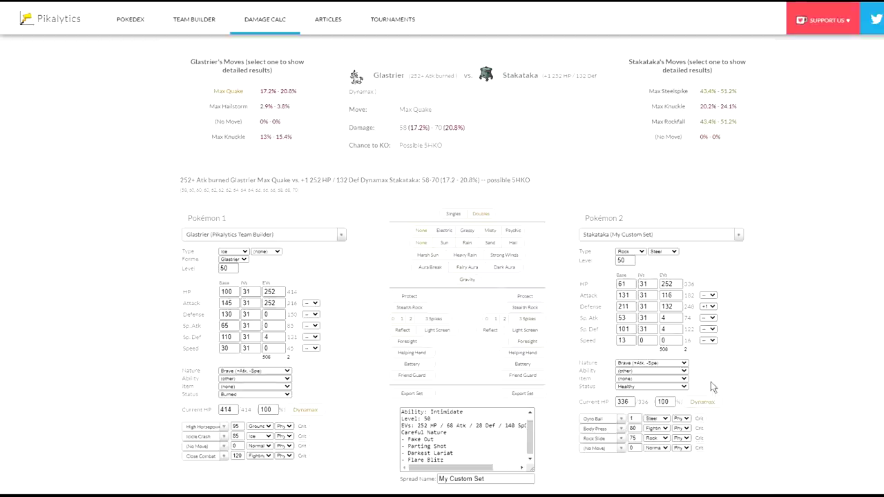
- Undo Stakataka's Dynamax, set Glastrier to +2 Attack, then reload the calculator to its defaults
{"action": "left_click", "coordinate": [703, 403]}
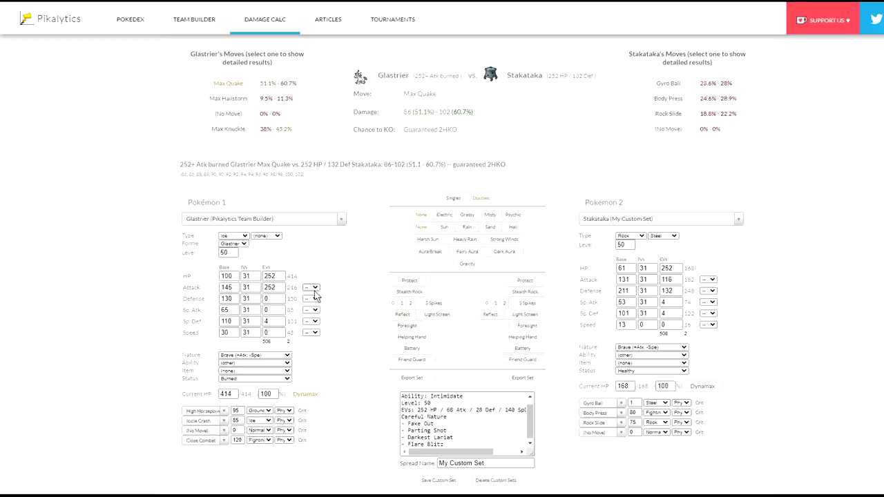
{"action": "left_click", "coordinate": [312, 288]}
{"action": "left_click", "coordinate": [313, 328]}
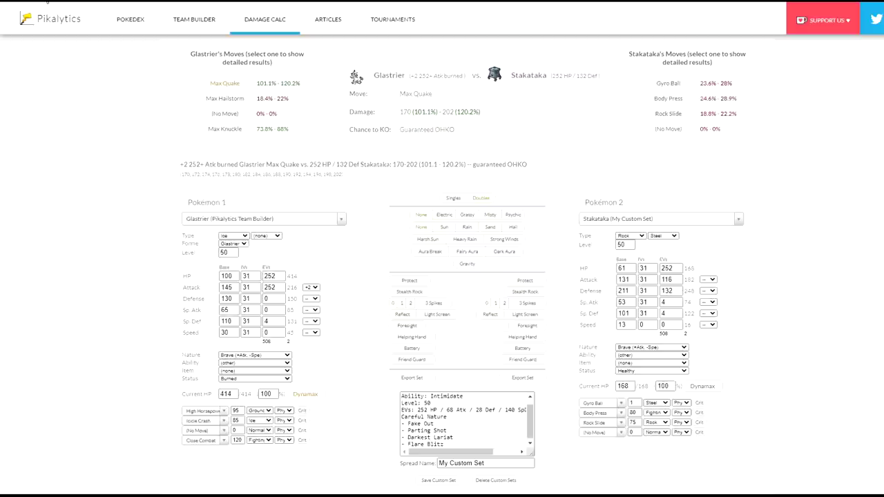
{"action": "key", "text": "F5"}
- Set Stakataka's My Custom Set as Pokémon 2, Close Combat doing 92.8–111.9% to it
{"action": "left_click", "coordinate": [241, 218]}
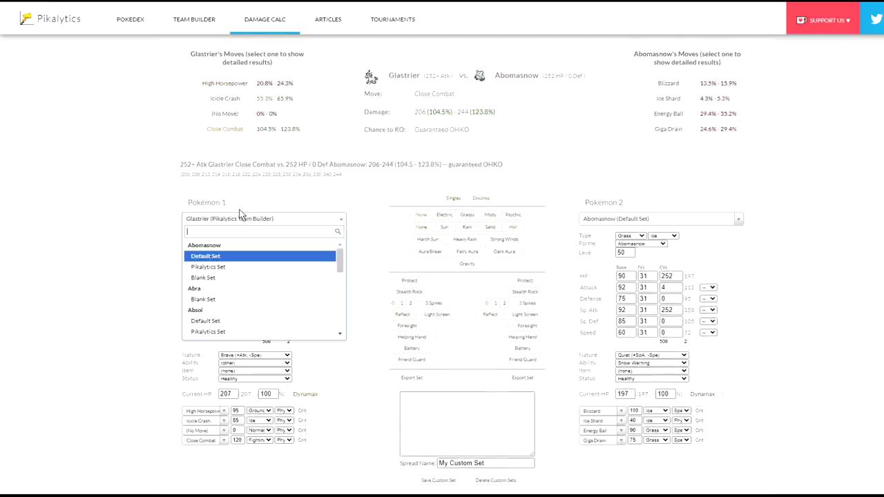
{"action": "left_click", "coordinate": [428, 210]}
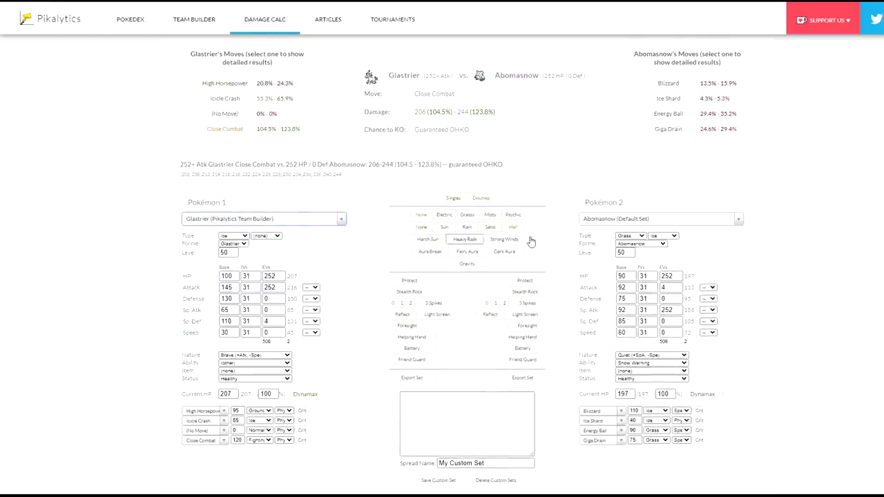
{"action": "left_click", "coordinate": [657, 219]}
{"action": "type", "text": "stak"}
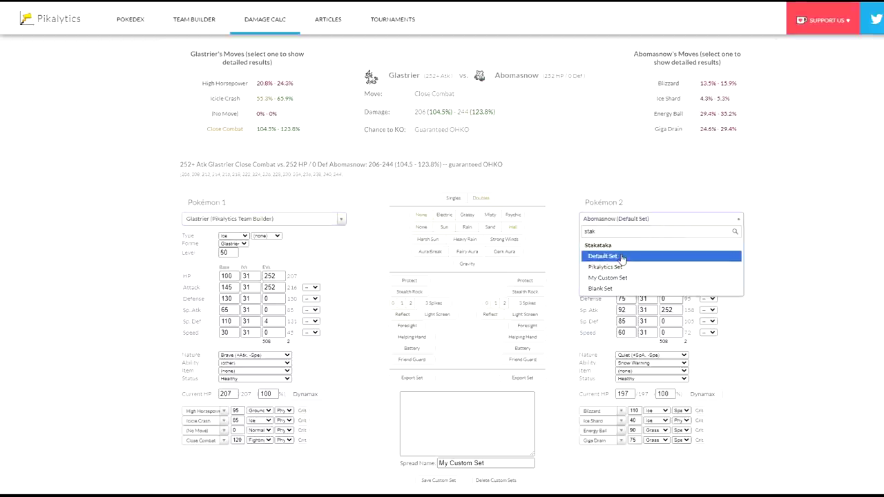
{"action": "left_click", "coordinate": [622, 258]}
{"action": "left_click", "coordinate": [662, 220]}
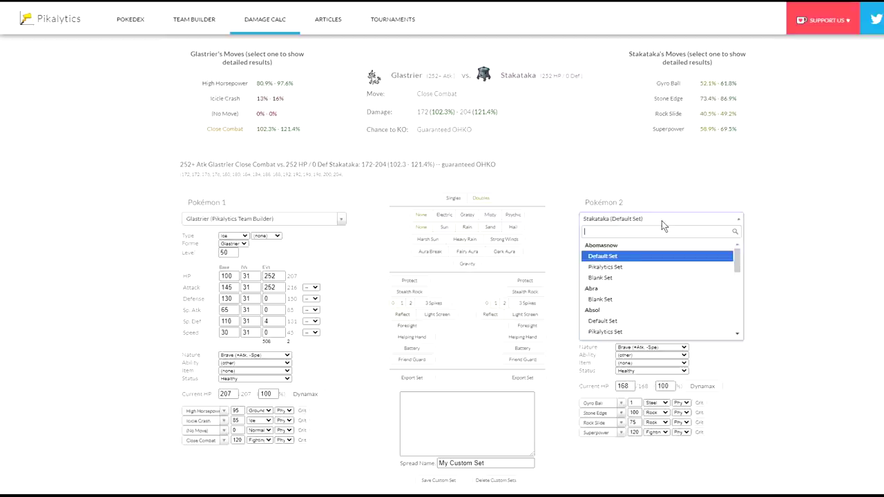
{"action": "type", "text": "sta"}
{"action": "scroll", "coordinate": [624, 273], "scroll_direction": "down", "scroll_amount": 2}
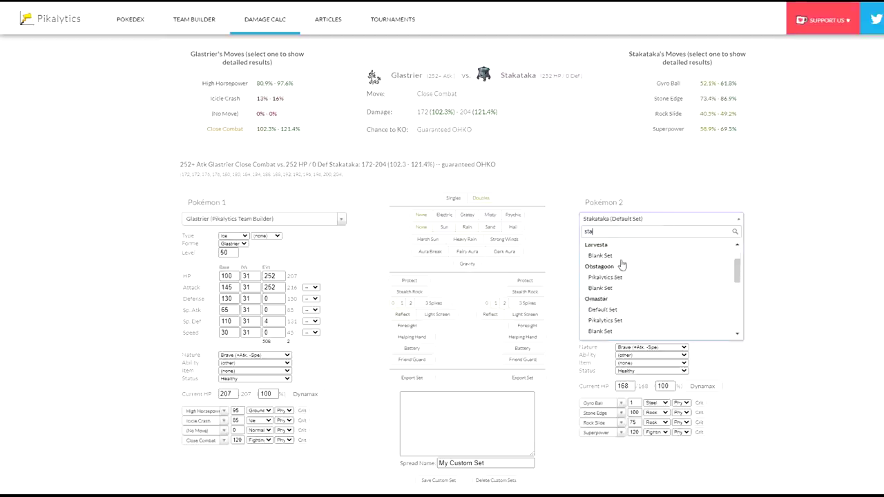
{"action": "scroll", "coordinate": [630, 293], "scroll_direction": "up", "scroll_amount": 1}
{"action": "scroll", "coordinate": [629, 295], "scroll_direction": "down", "scroll_amount": 1}
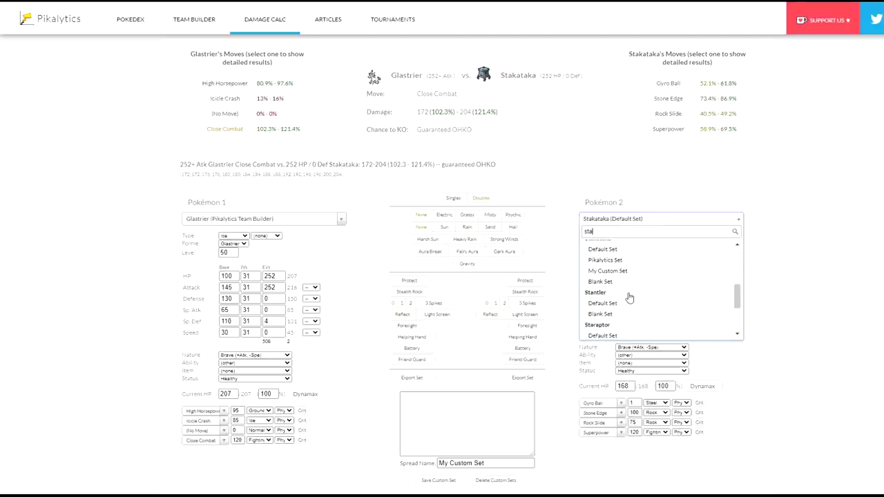
{"action": "scroll", "coordinate": [603, 319], "scroll_direction": "down", "scroll_amount": 3}
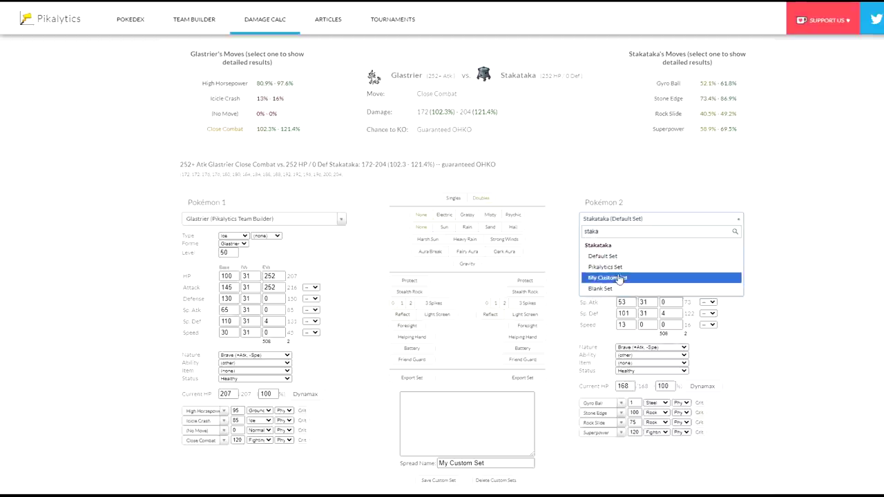
{"action": "left_click", "coordinate": [608, 276]}
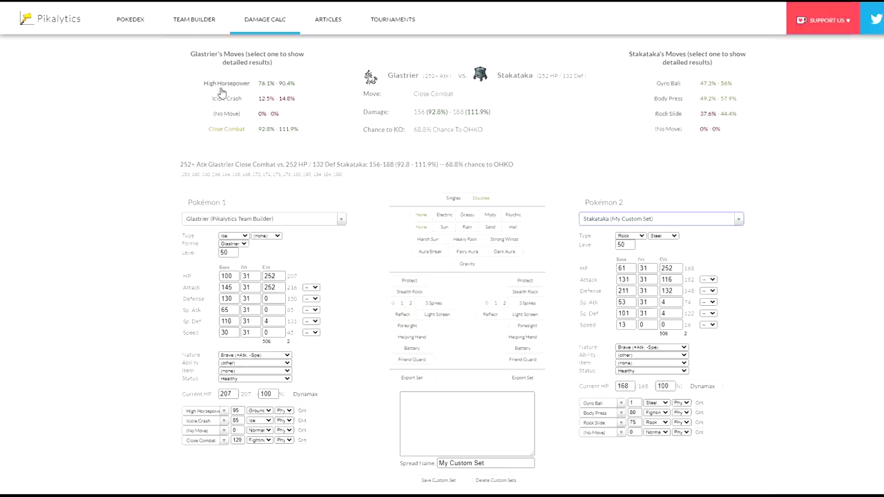
- Dynamax Glastrier and Stakataka, then show +2 Attack Max Steelspike damage on Glastrier
{"action": "left_click", "coordinate": [306, 394]}
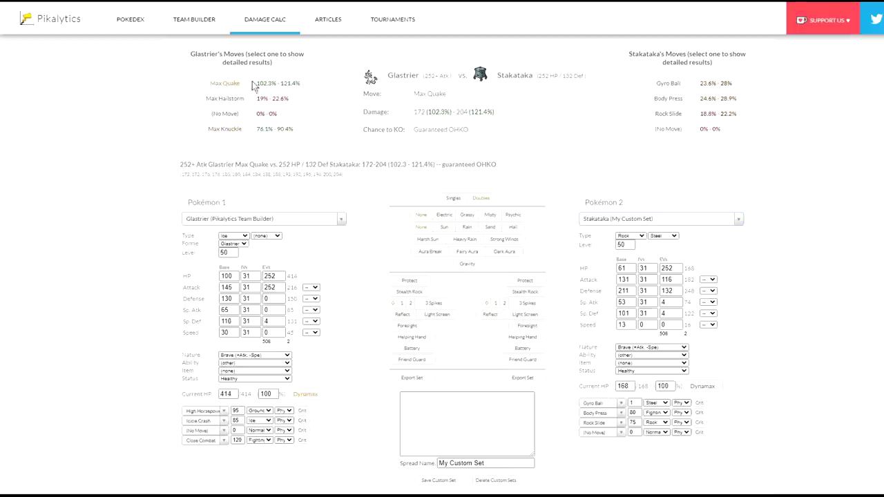
{"action": "left_click", "coordinate": [709, 387]}
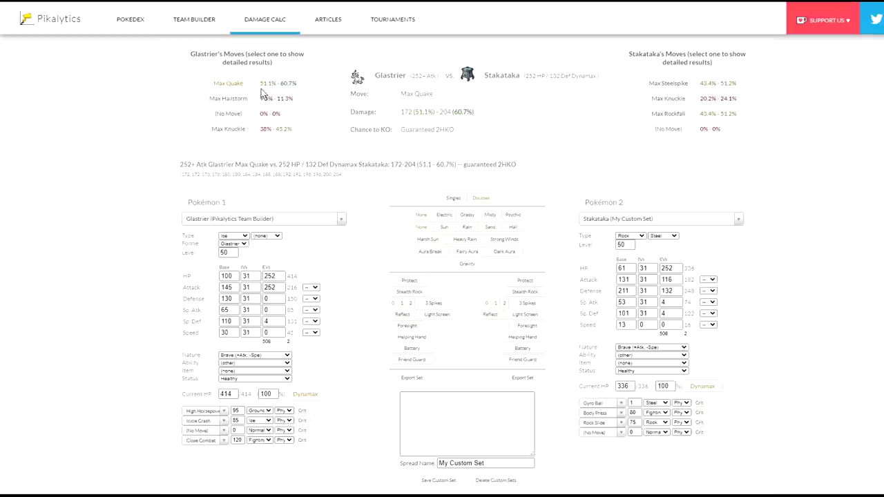
{"action": "left_click_drag", "start_coordinate": [260, 82], "coordinate": [291, 83]}
{"action": "left_click", "coordinate": [323, 111]}
{"action": "left_click", "coordinate": [655, 85]}
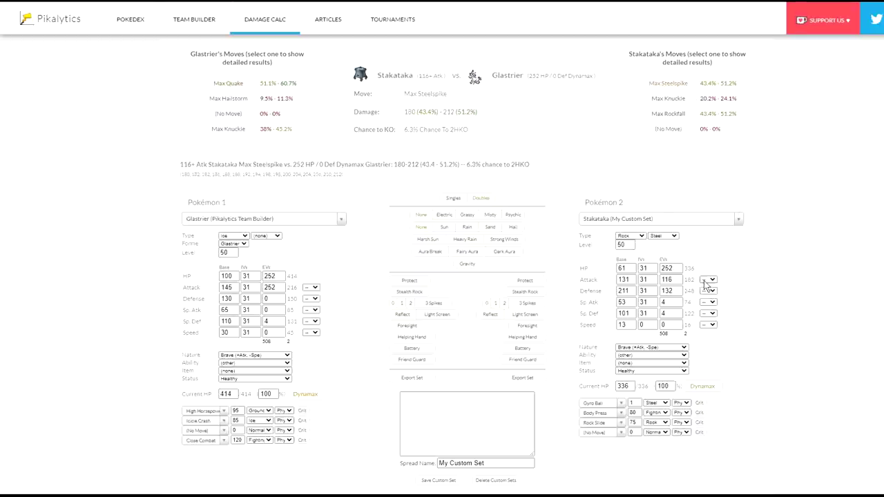
{"action": "left_click", "coordinate": [714, 318]}
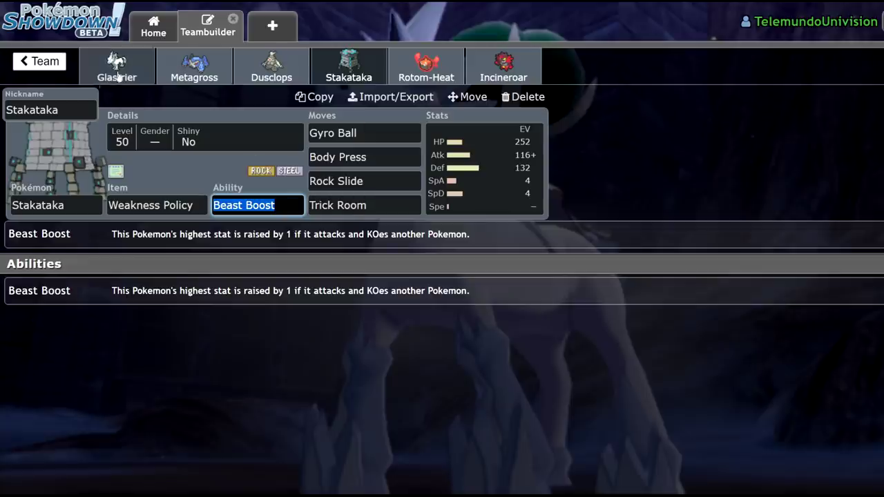
- Undo Stakataka's Dynamax and swap the opponent to Rotom-H's My Custom Set via a 'roto' search
{"action": "left_click", "coordinate": [426, 66]}
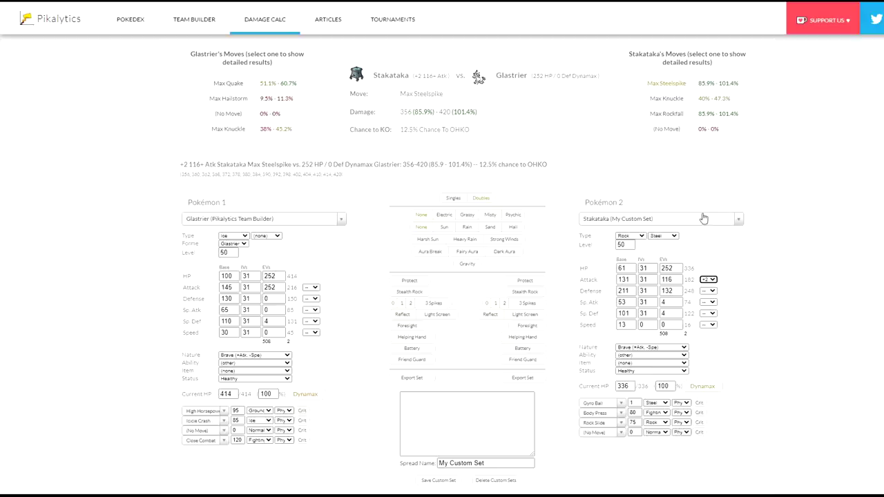
{"action": "left_click", "coordinate": [703, 219]}
{"action": "type", "text": "staka"}
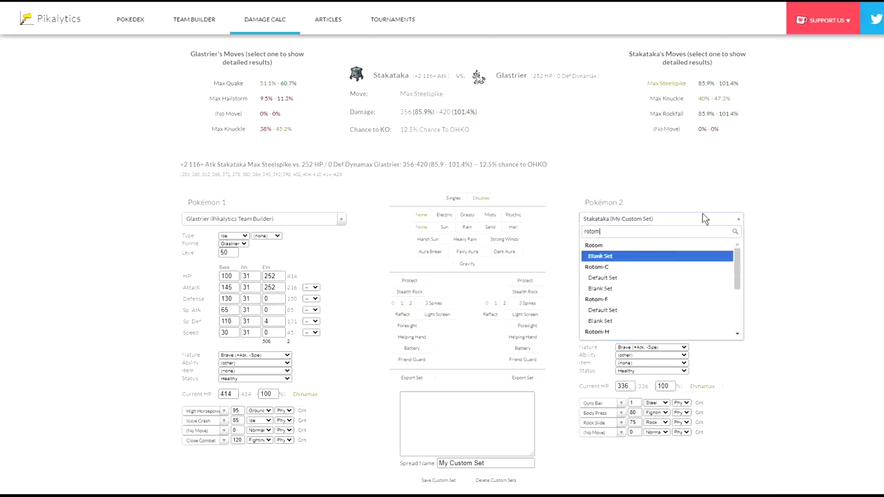
{"action": "left_click", "coordinate": [751, 355]}
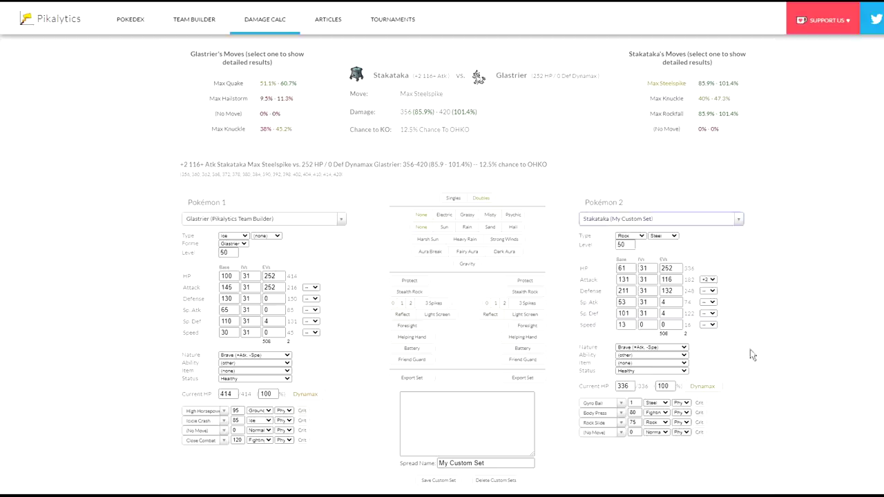
{"action": "left_click", "coordinate": [702, 387]}
{"action": "left_click", "coordinate": [692, 219]}
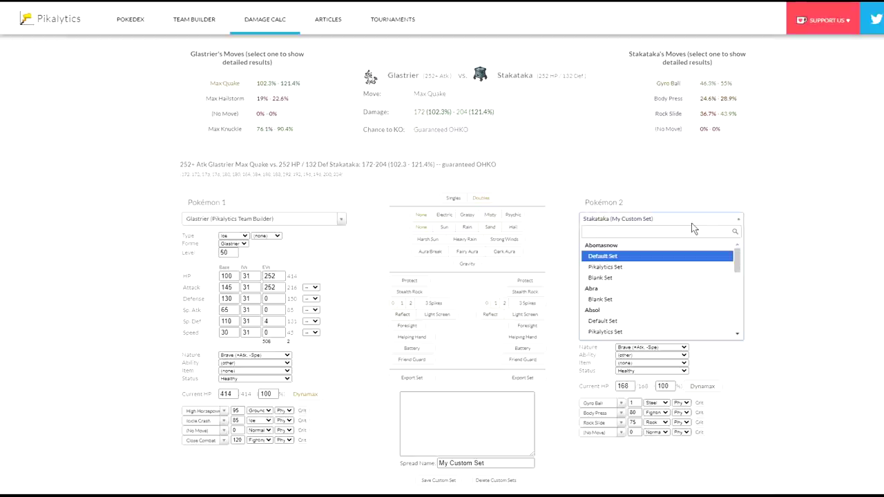
{"action": "type", "text": "roto"}
{"action": "scroll", "coordinate": [675, 279], "scroll_direction": "down", "scroll_amount": 2}
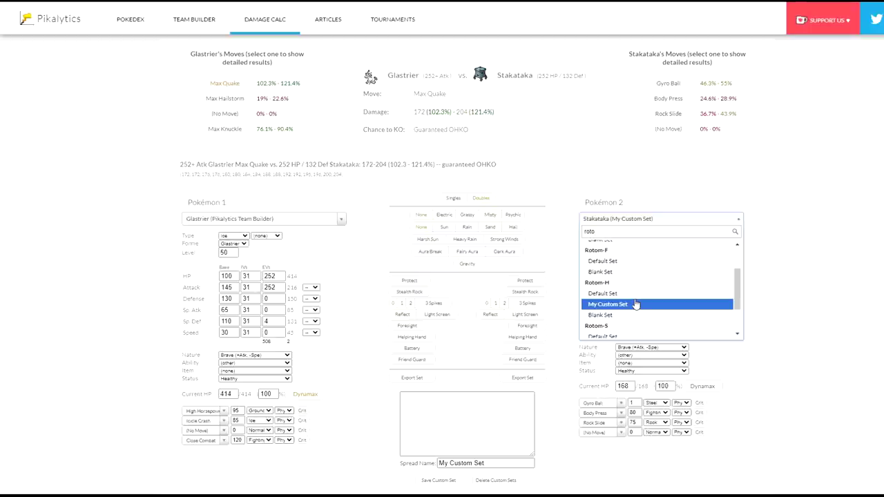
{"action": "left_click", "coordinate": [633, 304]}
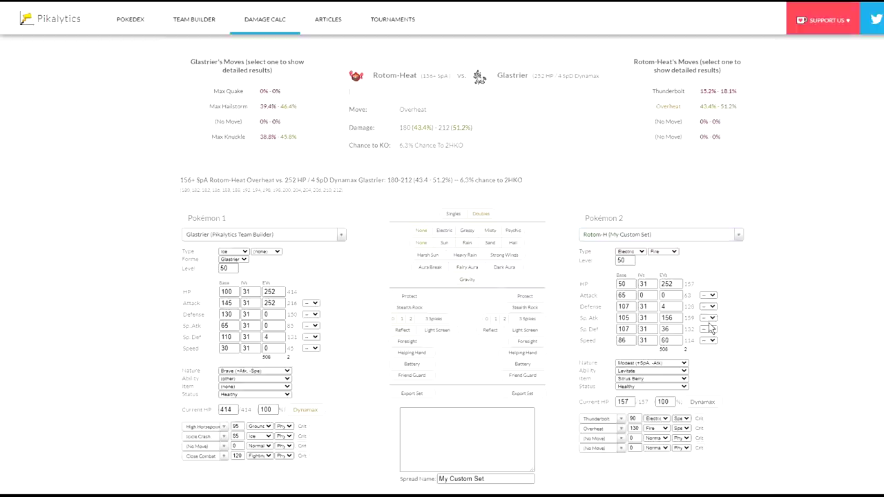
- Give Rotom-Heat +2 Sp. Atk and Dynamax, showing its Max Flare damage on Glastrier
{"action": "left_click", "coordinate": [709, 319]}
{"action": "left_click", "coordinate": [712, 359]}
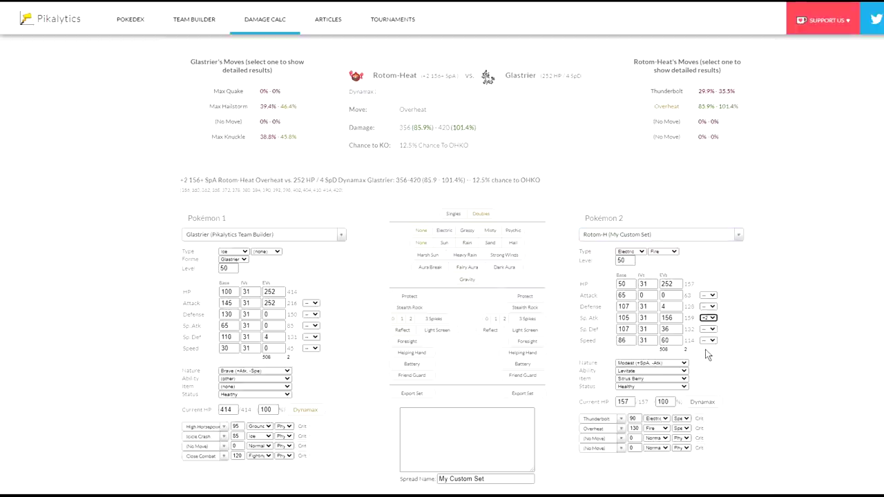
{"action": "left_click", "coordinate": [702, 402]}
{"action": "left_click", "coordinate": [675, 104]}
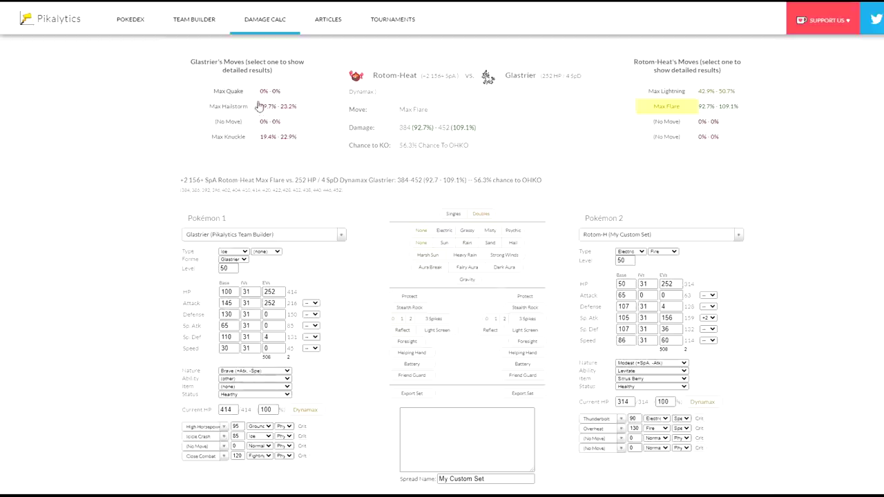
- Remove both Pokémon's Dynamax and Rotom-Heat's Sp. Atk boost
{"action": "left_click", "coordinate": [311, 411]}
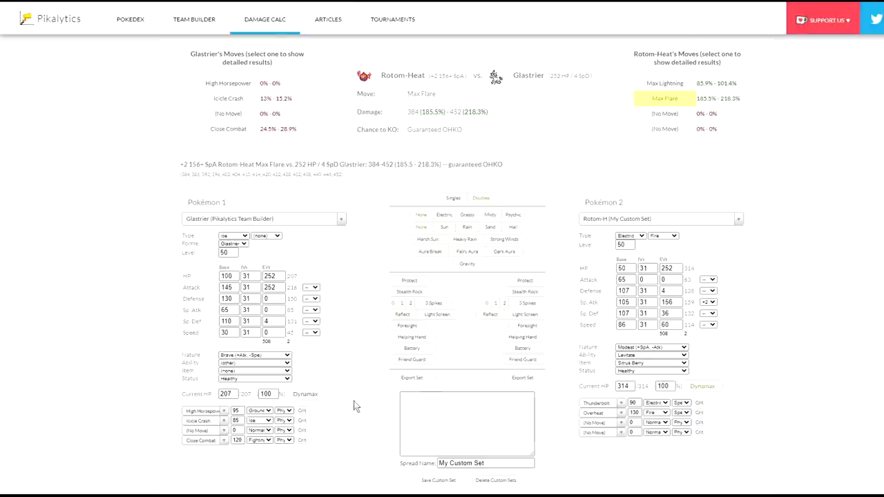
{"action": "left_click", "coordinate": [702, 387]}
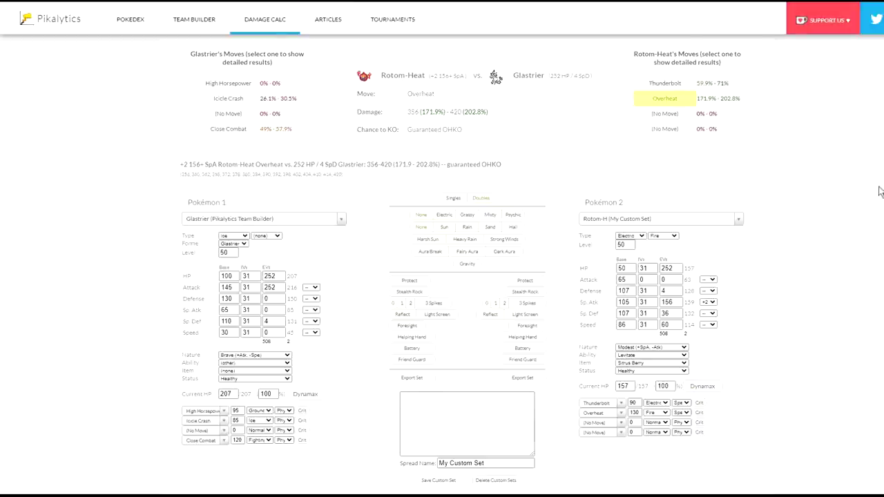
{"action": "left_click", "coordinate": [712, 353]}
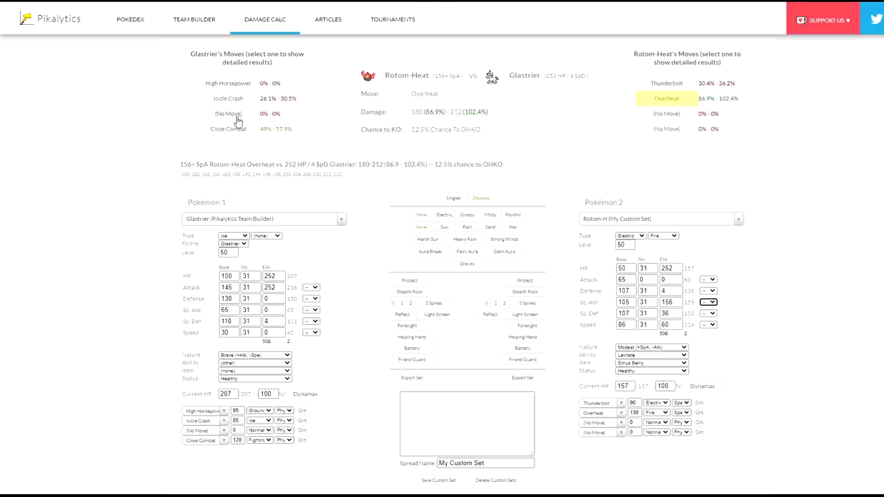
{"action": "left_click", "coordinate": [391, 164]}
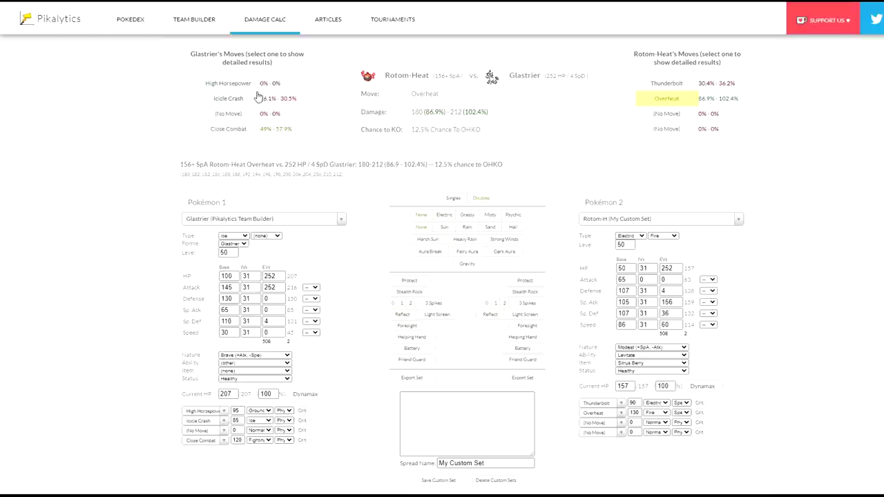
- Re-Dynamax Glastrier and show its Max Hailstorm damage on Rotom-Heat
{"action": "left_click", "coordinate": [309, 399]}
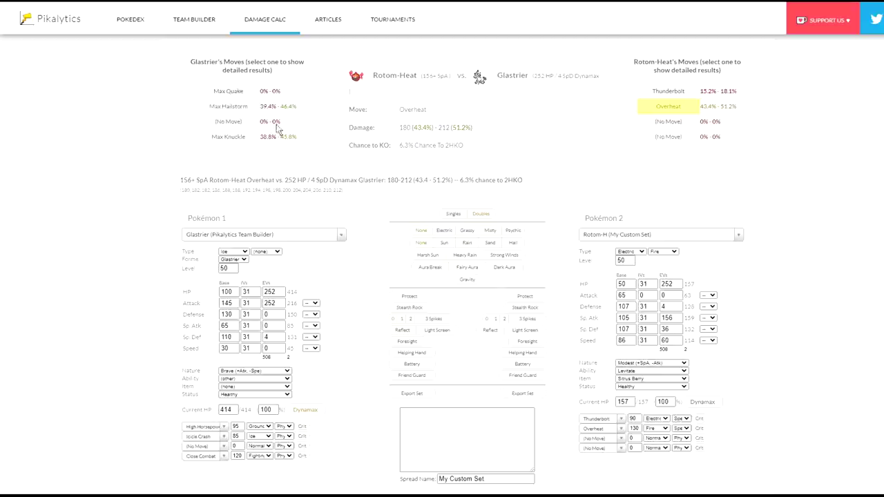
{"action": "left_click", "coordinate": [216, 108]}
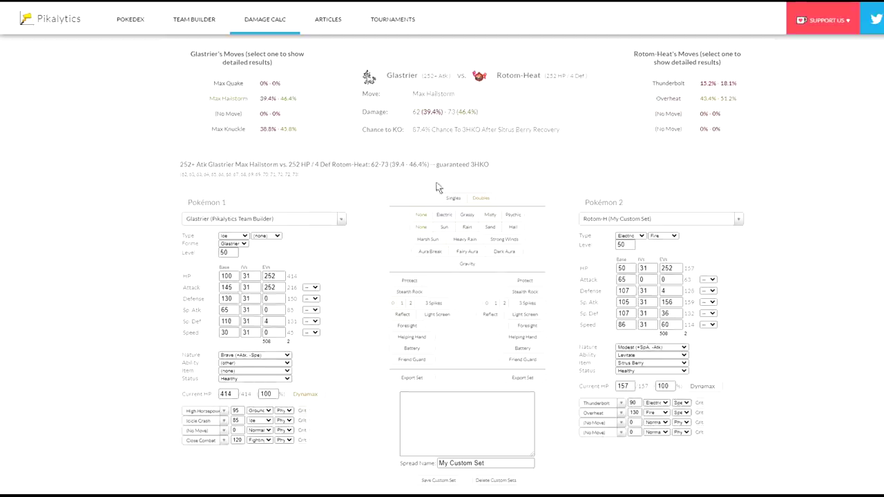
{"action": "left_click_drag", "start_coordinate": [415, 130], "coordinate": [481, 130]}
{"action": "left_click", "coordinate": [566, 162]}
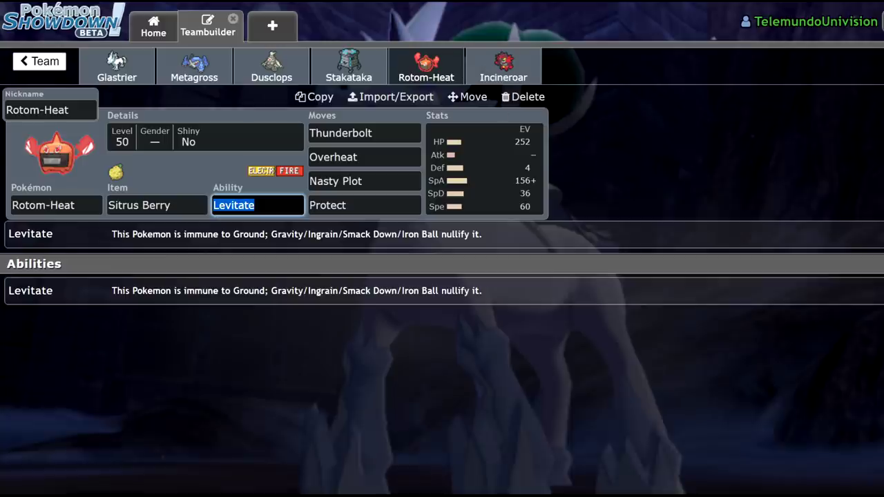
{"action": "left_click", "coordinate": [472, 64]}
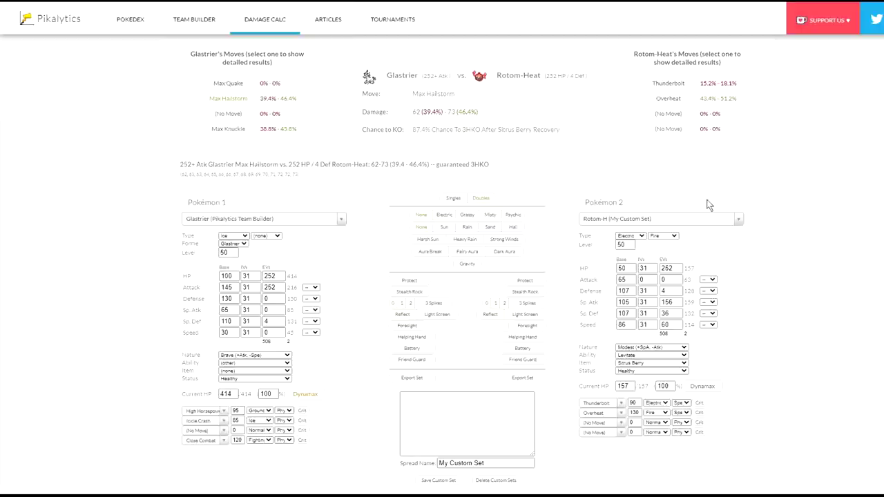
- Search 'inci' and load Incineroar's My Custom Set, dropping Glastrier to -1 Attack via Intimidate
{"action": "left_click", "coordinate": [696, 220]}
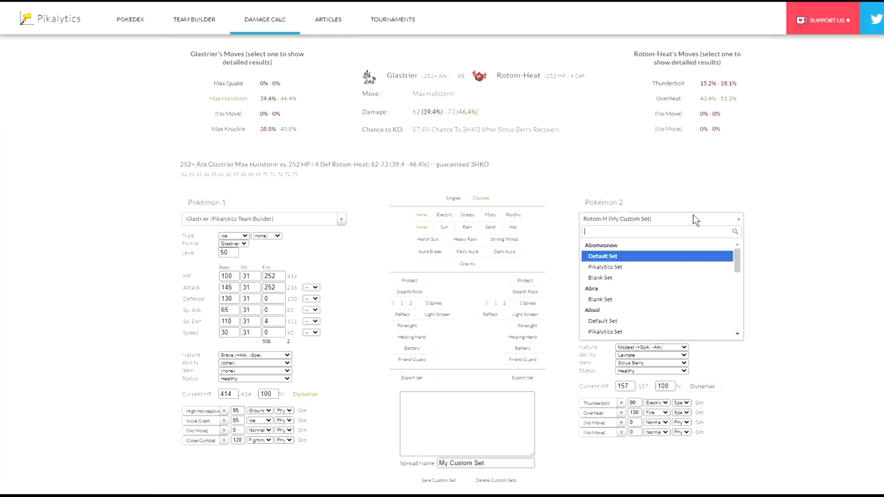
{"action": "type", "text": "inci"}
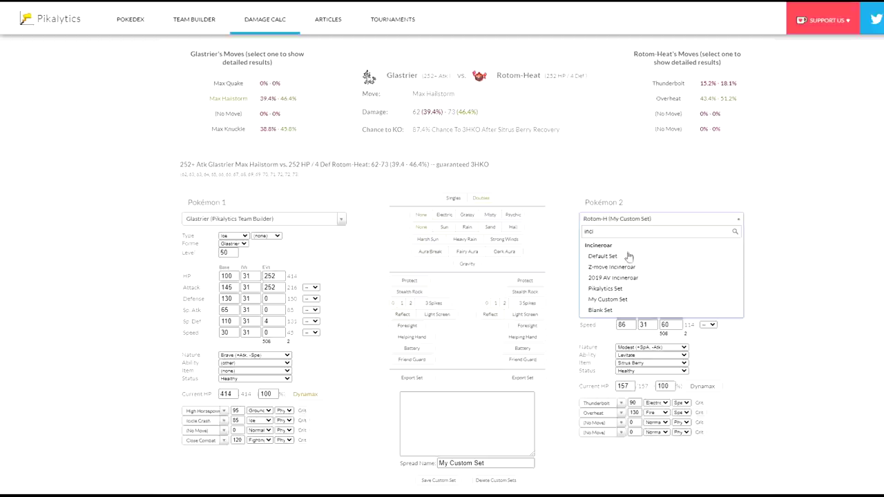
{"action": "left_click", "coordinate": [637, 300]}
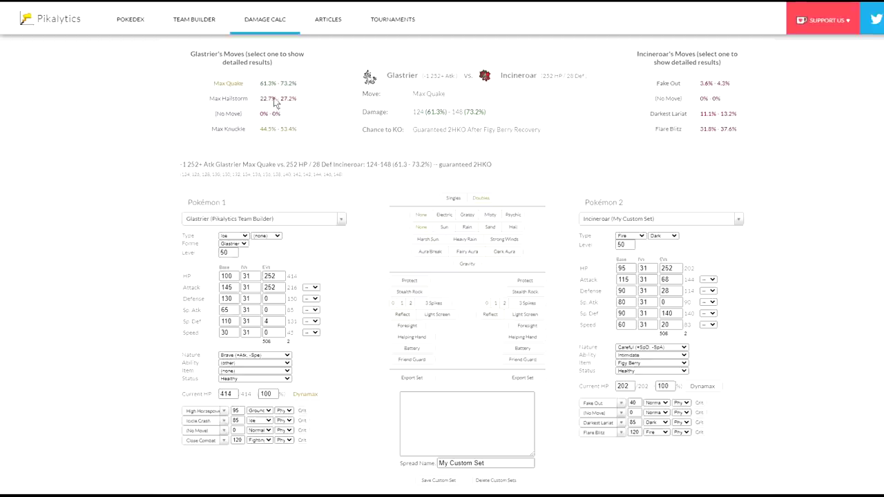
- Compare -1 Glastrier's Max Knuckle and Max Hailstorm (22.7–27.2%) on Incineroar
{"action": "left_click", "coordinate": [221, 130]}
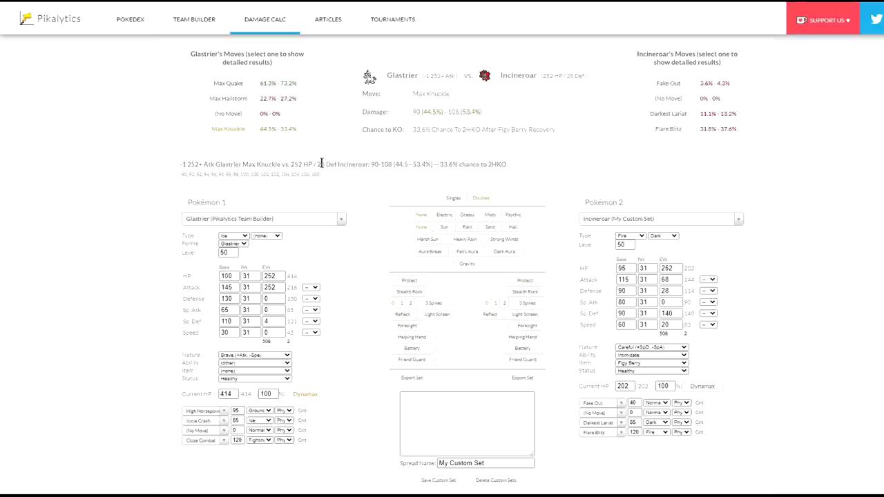
{"action": "left_click", "coordinate": [250, 101]}
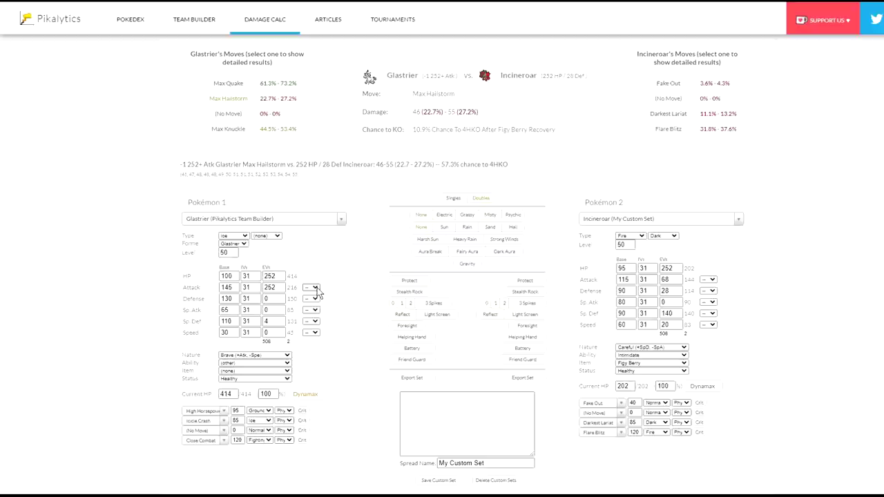
- Lower Glastrier to -3 Attack and check its Max Knuckle and Max Quake on Incineroar
{"action": "left_click", "coordinate": [312, 287]}
{"action": "left_click", "coordinate": [314, 339]}
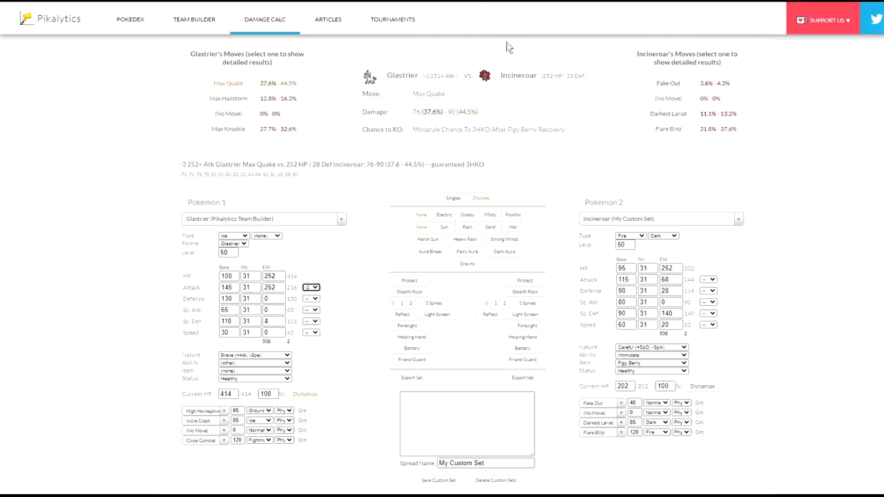
{"action": "left_click", "coordinate": [228, 128]}
{"action": "left_click", "coordinate": [233, 85]}
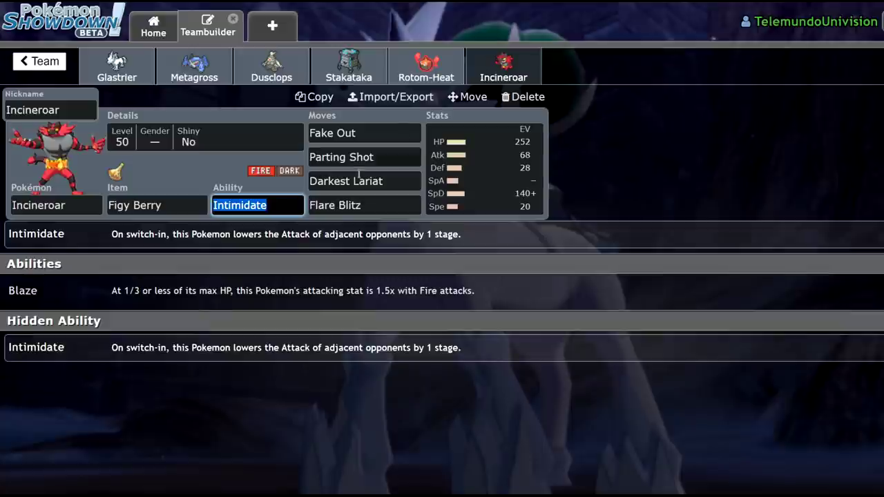
- Review the current team's sets: Glastrier's EVs, Dusclops, Stakataka, Rotom-Heat and Incineroar
{"action": "left_click", "coordinate": [59, 61]}
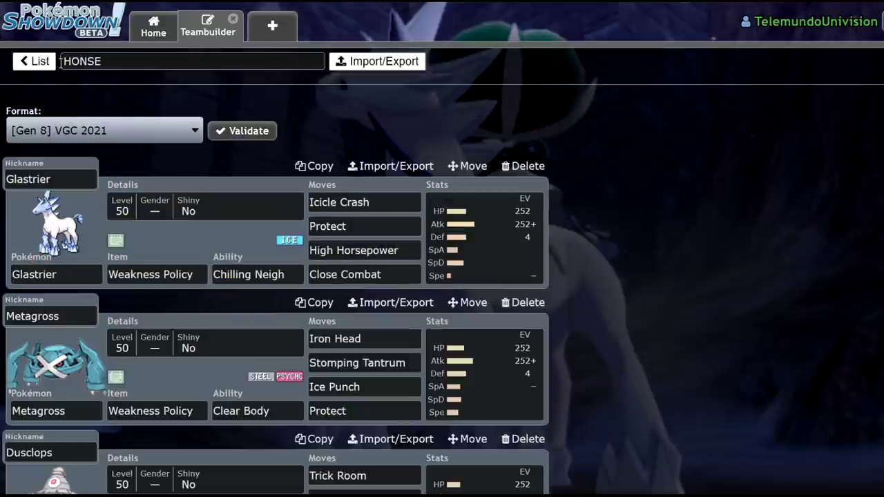
{"action": "left_click", "coordinate": [477, 211]}
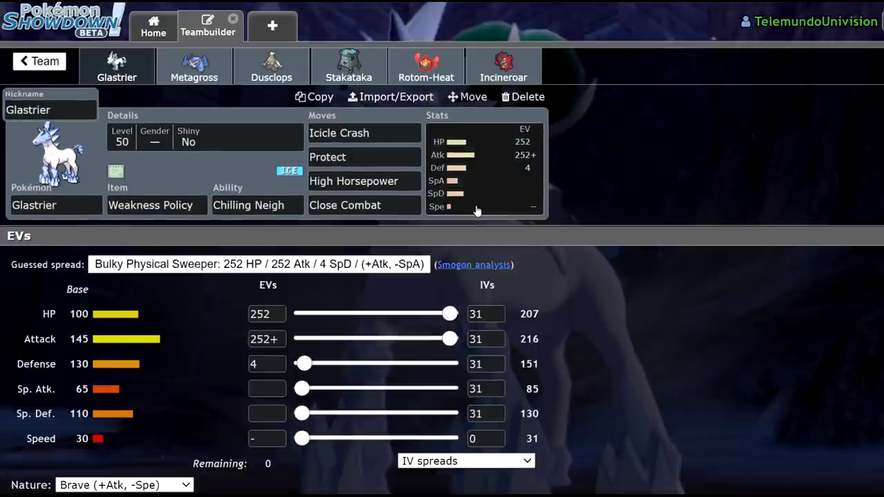
{"action": "left_click", "coordinate": [195, 67]}
{"action": "left_click", "coordinate": [271, 67]}
{"action": "left_click", "coordinate": [349, 69]}
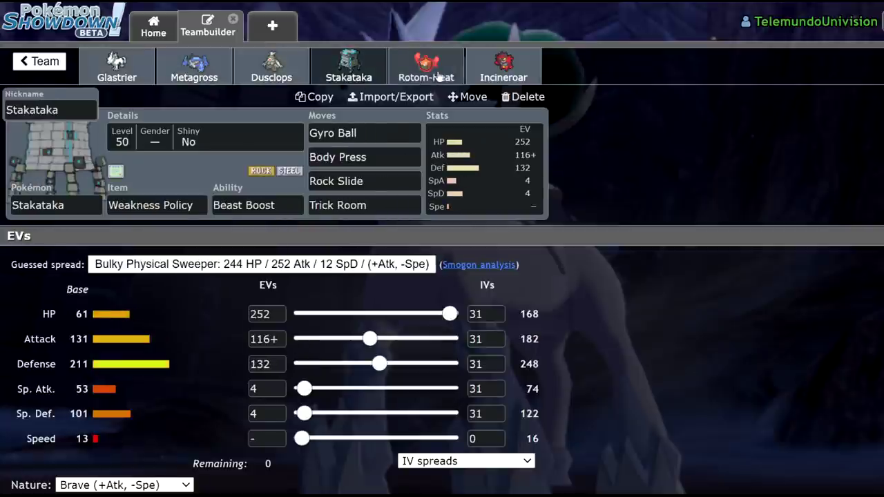
{"action": "left_click", "coordinate": [437, 75]}
{"action": "left_click", "coordinate": [504, 69]}
- Open the HONSE HEAT team and bring up Marowak-Alola's EV spread
{"action": "left_click", "coordinate": [54, 62]}
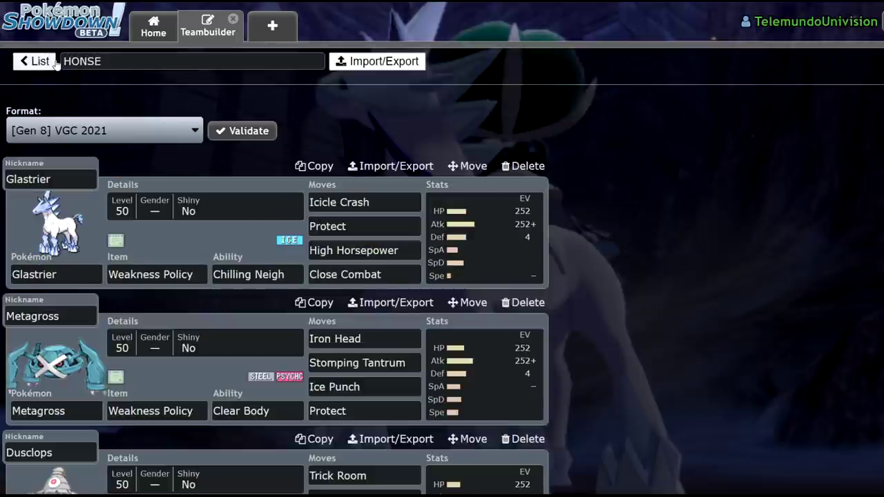
{"action": "left_click", "coordinate": [55, 64]}
{"action": "left_click", "coordinate": [361, 266]}
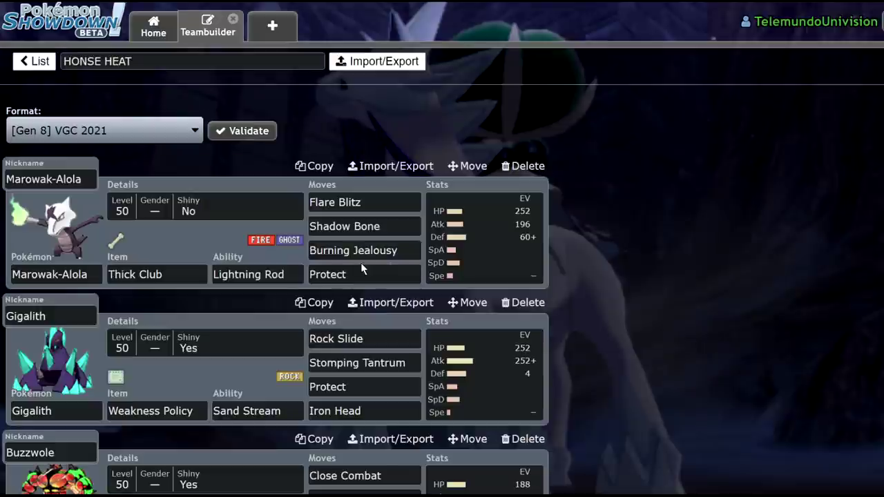
{"action": "left_click", "coordinate": [479, 242]}
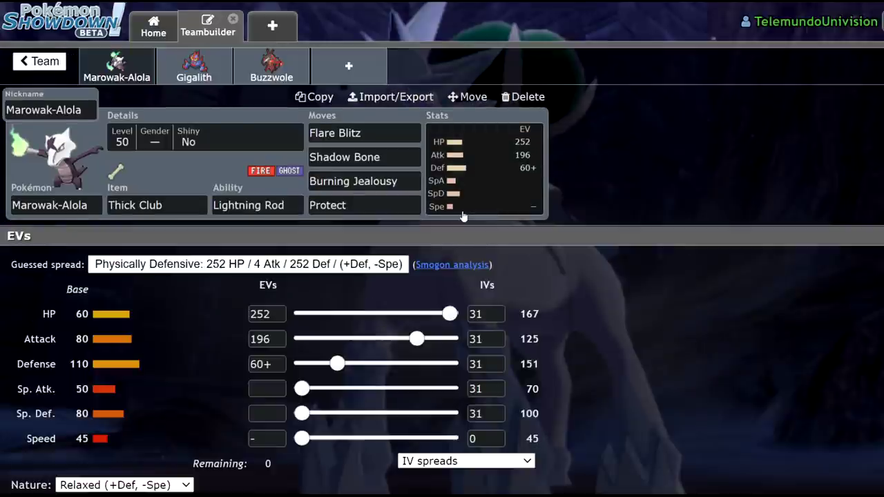
{"action": "left_click", "coordinate": [194, 67]}
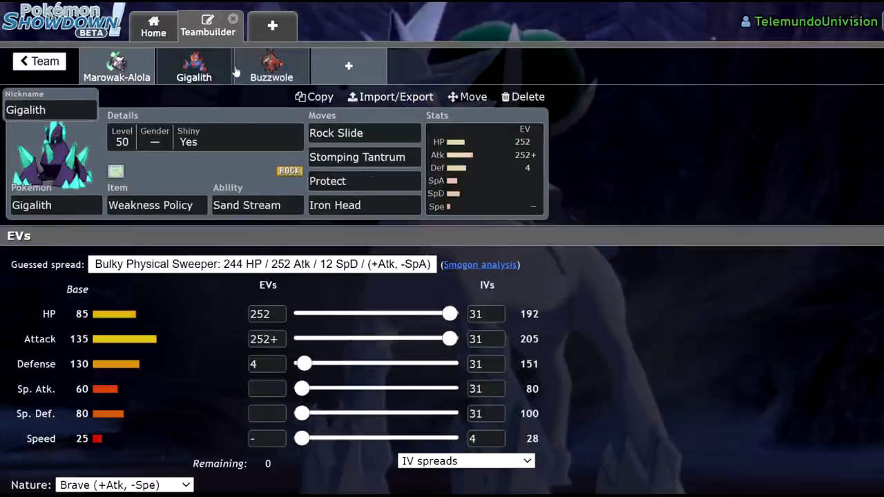
{"action": "left_click", "coordinate": [141, 72]}
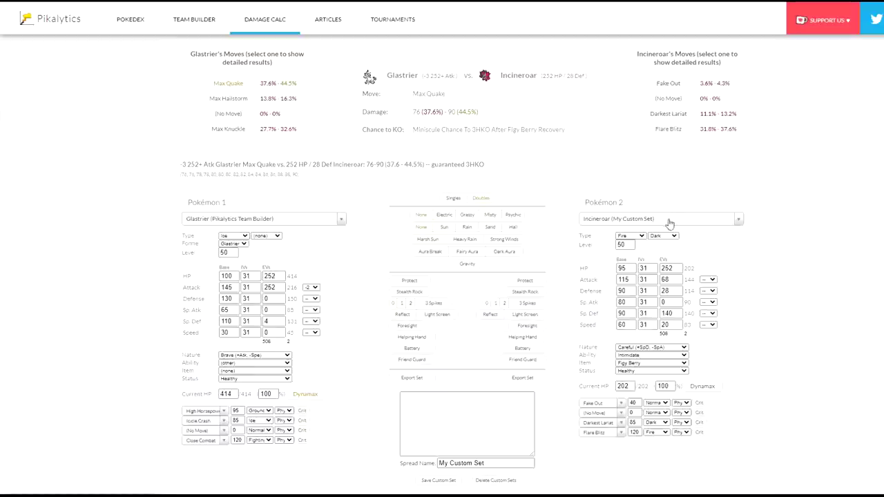
- Search Pokémon 2's set list for 'maro' to list Marowak-Alola's sets
{"action": "left_click", "coordinate": [669, 220]}
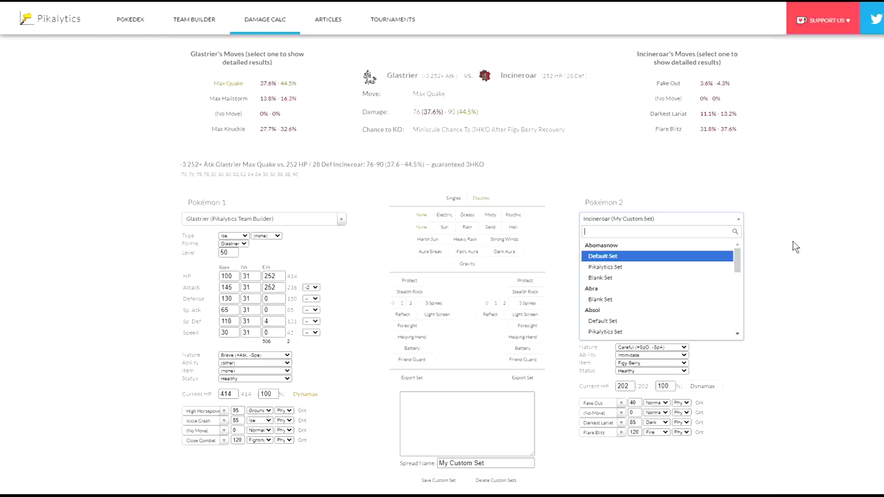
{"action": "type", "text": "maro"}
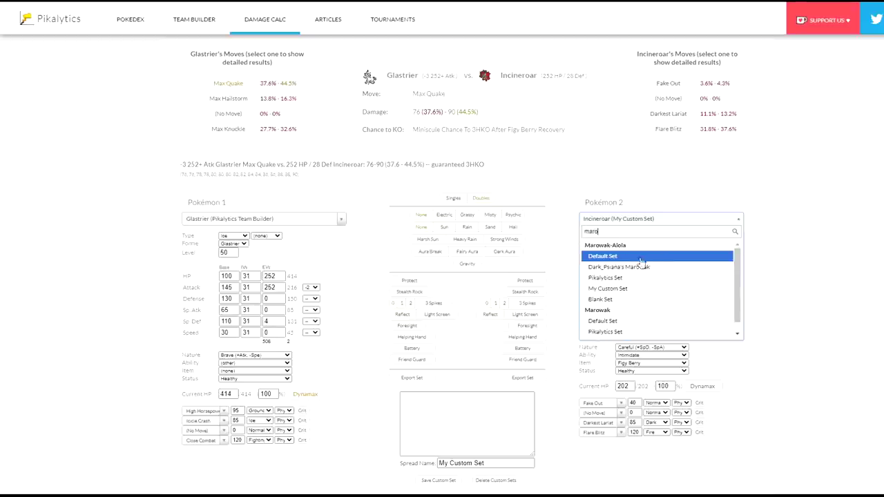
- Load Marowak-Alola's My Custom Set, show Glastrier's Max Quake, and reset its Attack from -2 to neutral
{"action": "left_click", "coordinate": [631, 288]}
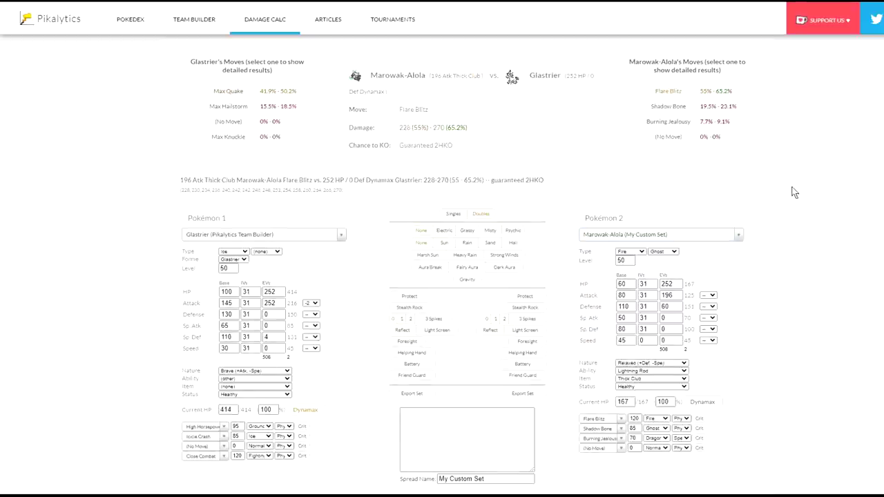
{"action": "left_click", "coordinate": [224, 93]}
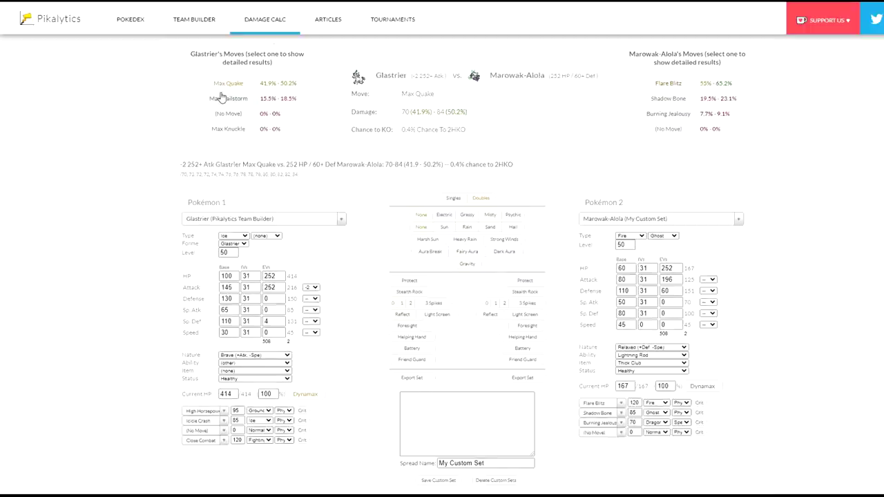
{"action": "left_click", "coordinate": [310, 288]}
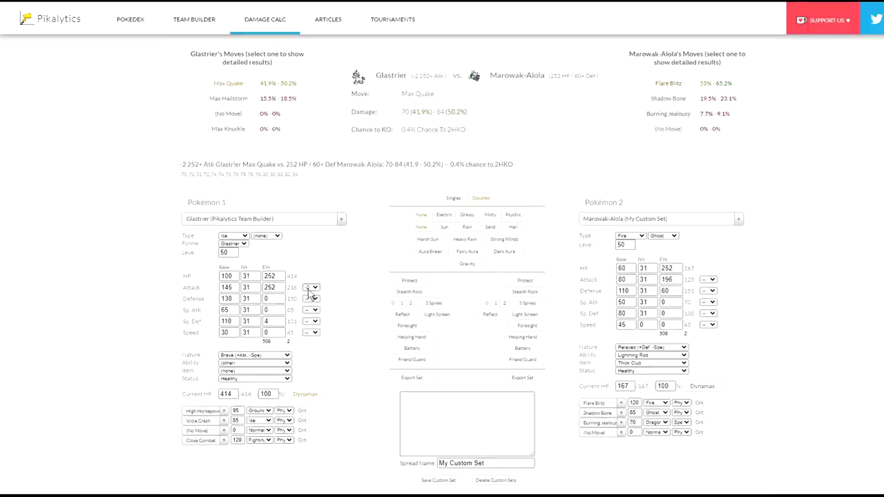
{"action": "left_click", "coordinate": [312, 339]}
{"action": "left_click_drag", "start_coordinate": [152, 157], "coordinate": [228, 98]}
{"action": "left_click", "coordinate": [249, 84]}
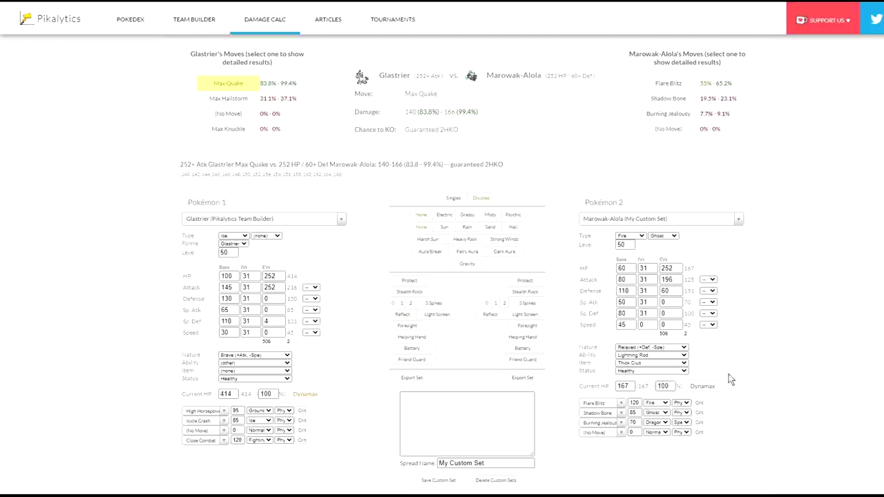
- Dynamax Marowak-Alola and compare its Max Flare on Glastrier with Glastrier's Max Quake
{"action": "left_click", "coordinate": [708, 388]}
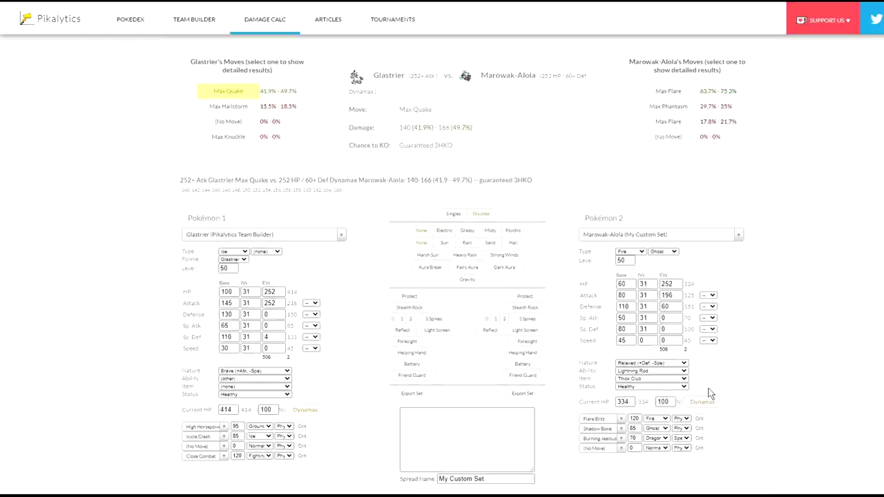
{"action": "left_click", "coordinate": [672, 91]}
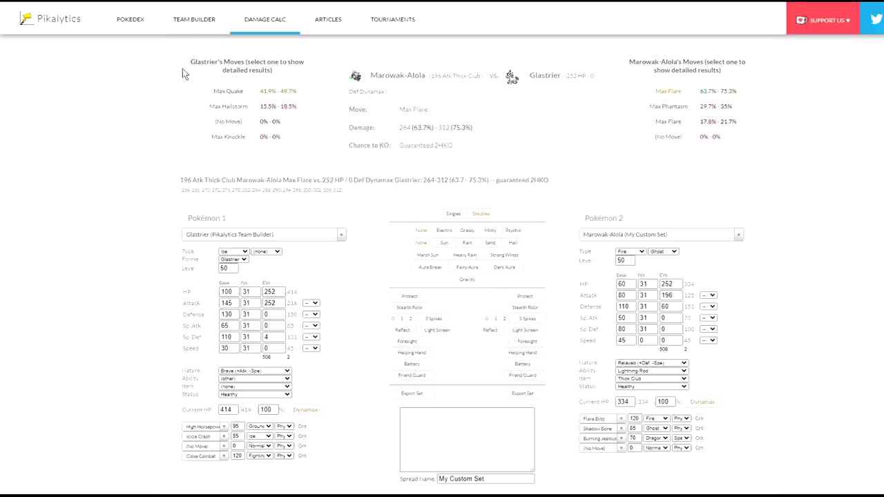
{"action": "left_click", "coordinate": [230, 91]}
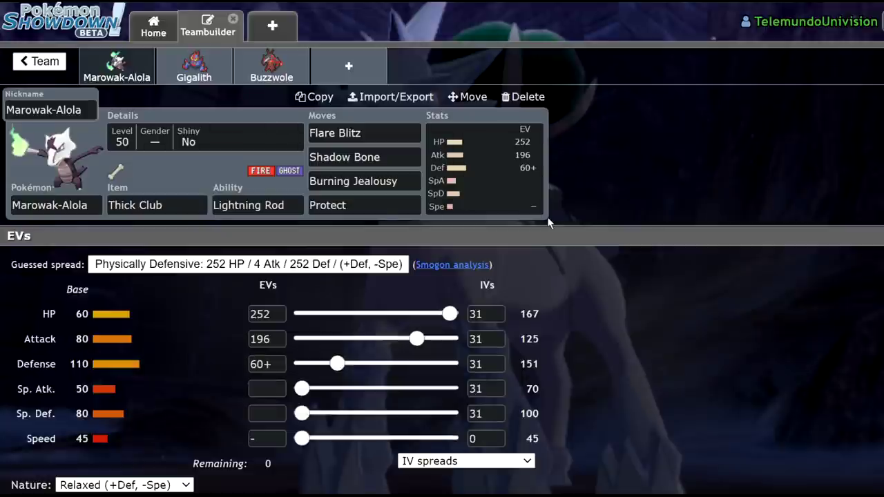
- Bring up Gigalith's set in the HONSE HEAT team and highlight its base stat numbers
{"action": "left_click", "coordinate": [194, 66]}
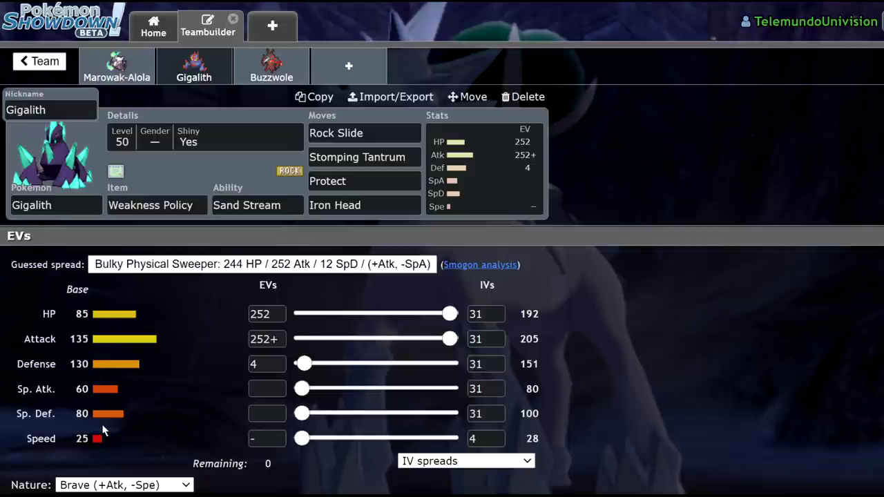
{"action": "left_click_drag", "start_coordinate": [19, 440], "coordinate": [135, 447]}
{"action": "left_click", "coordinate": [134, 447]}
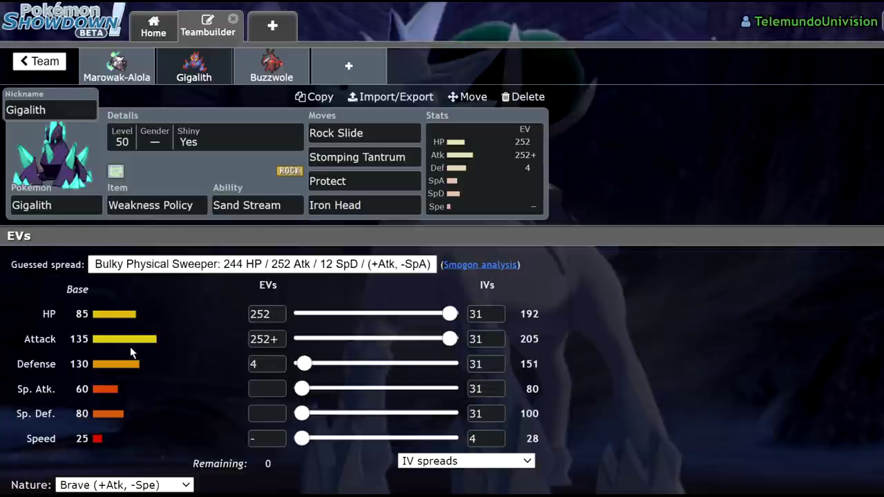
{"action": "left_click_drag", "start_coordinate": [26, 441], "coordinate": [118, 443]}
{"action": "left_click", "coordinate": [120, 438]}
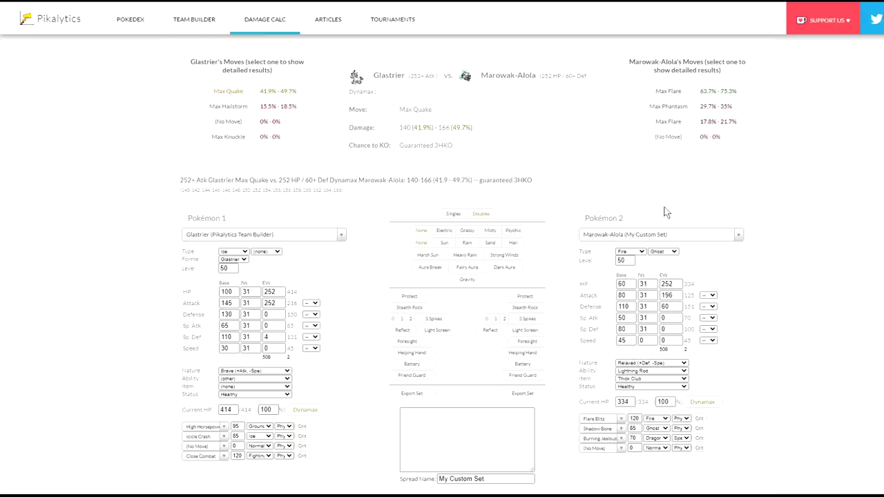
- Search 'gig' and load Gigalith's My Custom Set as Pokémon 2 against Glastrier
{"action": "left_click", "coordinate": [663, 235]}
{"action": "type", "text": "gig"}
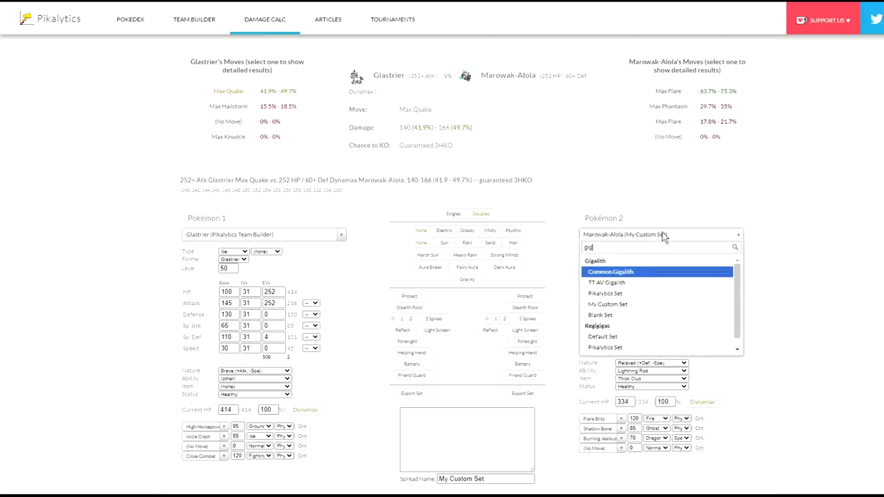
{"action": "left_click", "coordinate": [645, 304]}
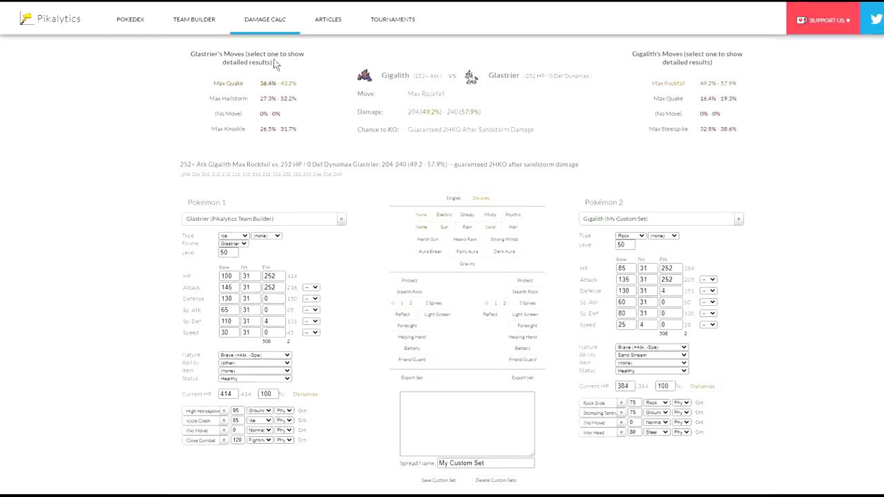
- Show Glastrier's Max Quake damage on Gigalith and give Glastrier a +2 Attack boost
{"action": "left_click", "coordinate": [235, 83]}
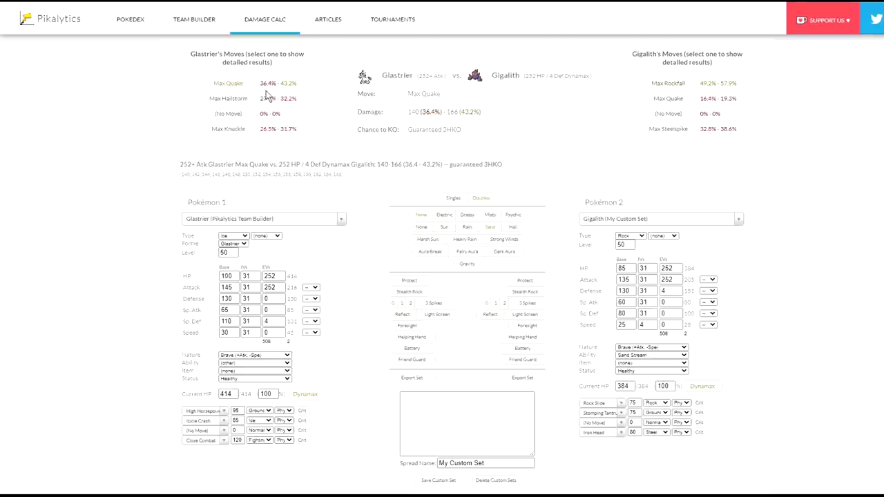
{"action": "left_click_drag", "start_coordinate": [260, 84], "coordinate": [301, 90]}
{"action": "left_click", "coordinate": [301, 86]}
{"action": "left_click", "coordinate": [314, 327]}
{"action": "left_click", "coordinate": [826, 116]}
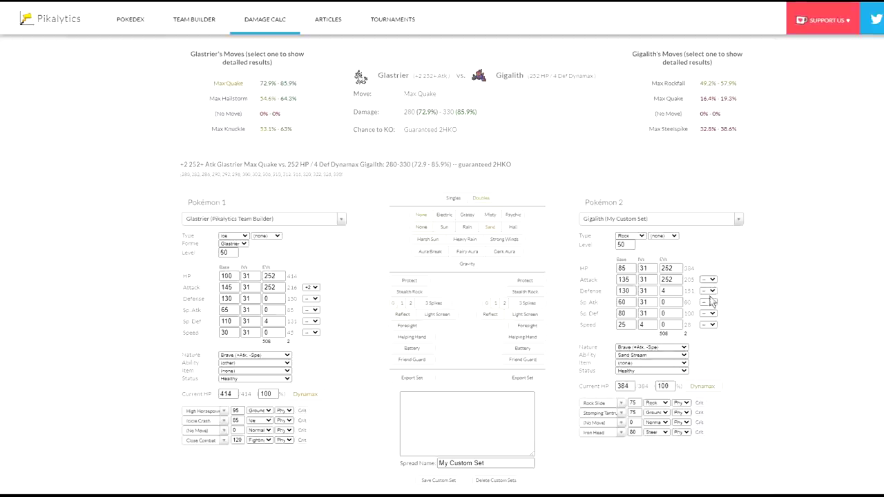
- Give Gigalith +2 Attack with Max Rockfall, turn off its Dynamax, and reset Glastrier's Attack stage
{"action": "left_click", "coordinate": [714, 318]}
{"action": "left_click", "coordinate": [684, 83]}
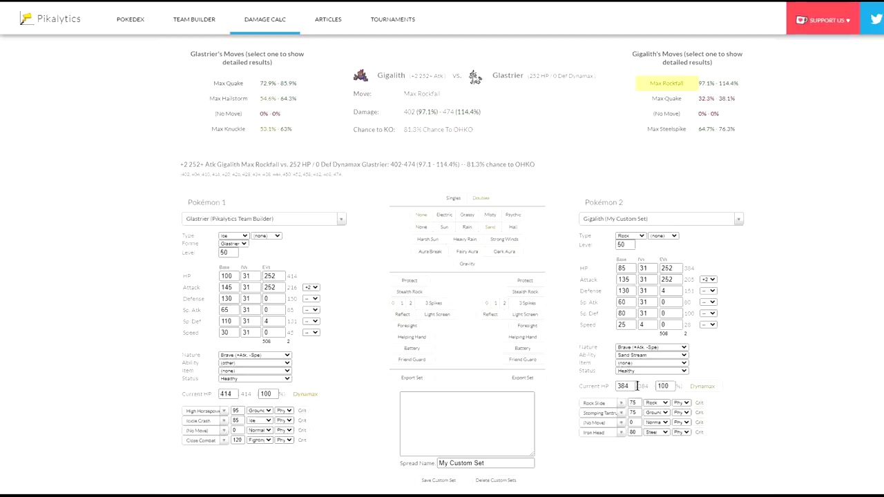
{"action": "left_click", "coordinate": [702, 387]}
{"action": "left_click", "coordinate": [312, 287]}
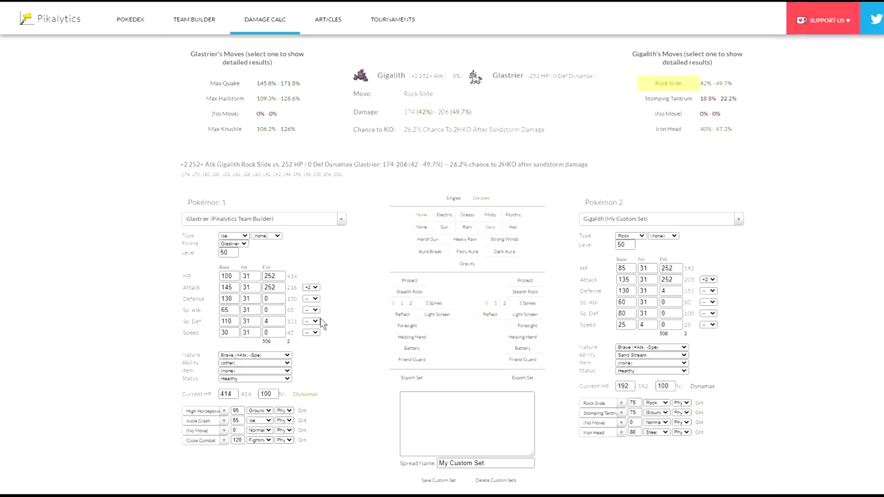
{"action": "left_click", "coordinate": [313, 340]}
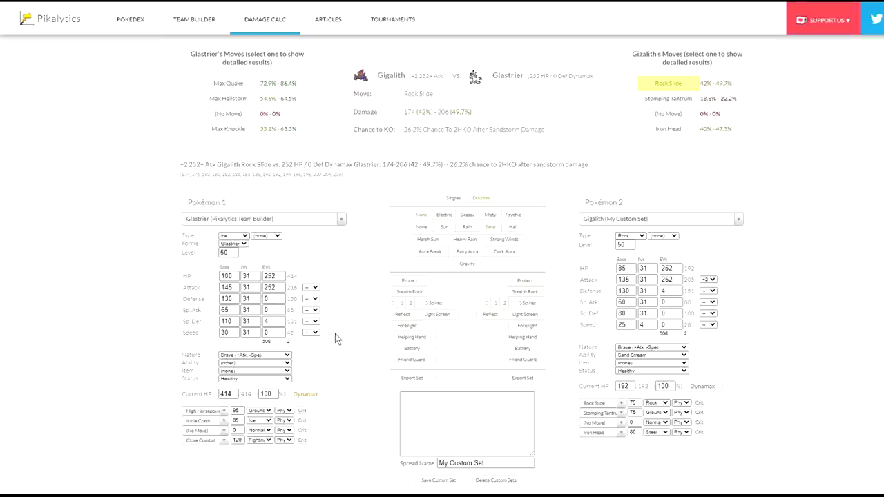
- Back in Showdown, open the HONSE team and view Dusclops's EV spread
{"action": "key", "text": "alt+Tab"}
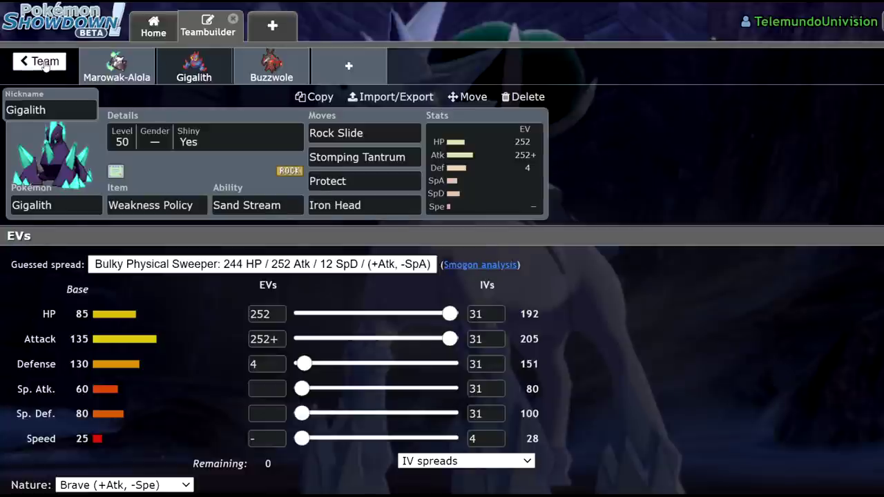
{"action": "left_click", "coordinate": [41, 62]}
{"action": "left_click", "coordinate": [40, 61]}
{"action": "left_click", "coordinate": [307, 294]}
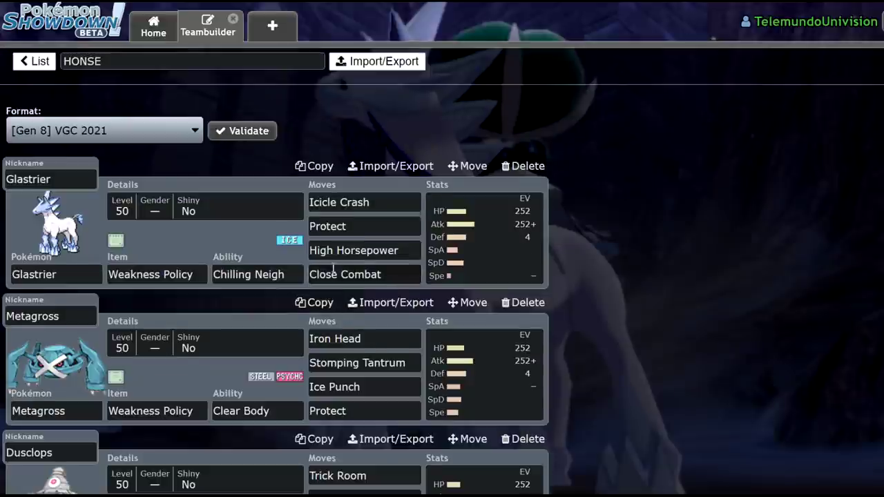
{"action": "scroll", "coordinate": [308, 276], "scroll_direction": "down", "scroll_amount": 5}
{"action": "left_click", "coordinate": [474, 230]}
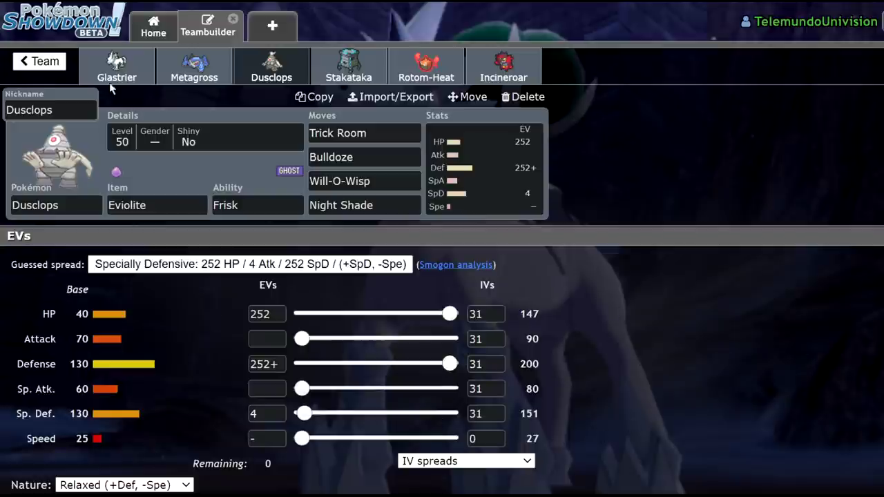
- Open the HONSE HEAT team, view Gigalith's EV spread, then Buzzwole's set
{"action": "left_click", "coordinate": [40, 60]}
{"action": "left_click", "coordinate": [35, 61]}
{"action": "left_click", "coordinate": [299, 262]}
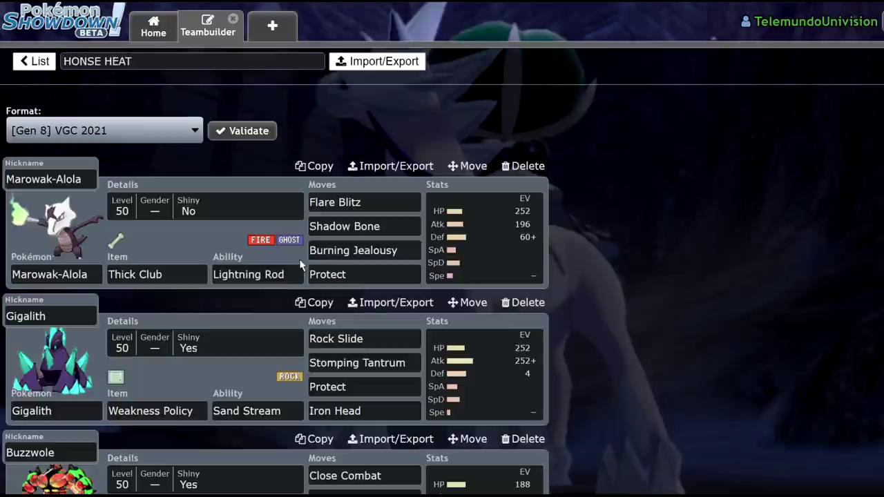
{"action": "scroll", "coordinate": [523, 302], "scroll_direction": "down", "scroll_amount": 2}
{"action": "left_click", "coordinate": [523, 283]}
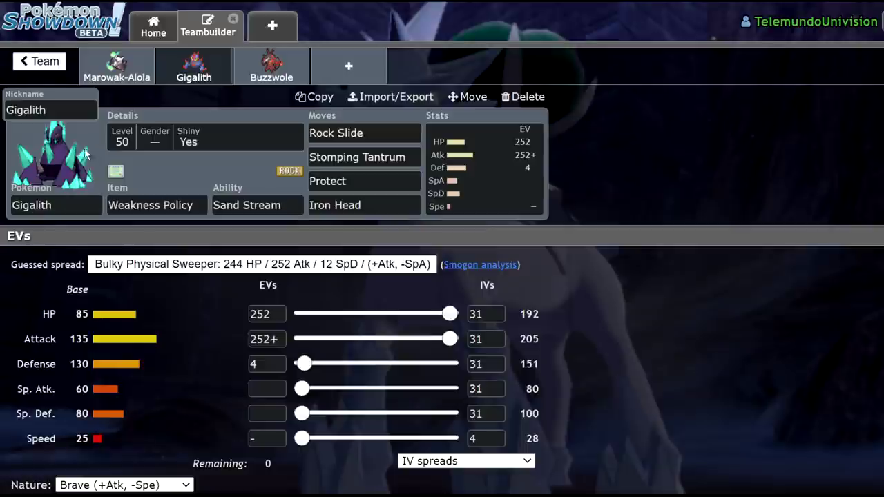
{"action": "left_click", "coordinate": [272, 69]}
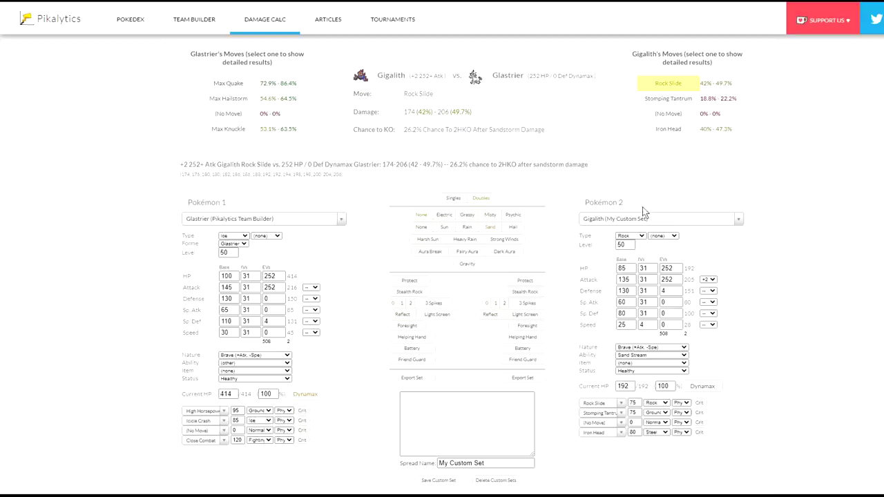
- Search 'buzz' and load Buzzwole's My Custom Set as Pokémon 2
{"action": "left_click", "coordinate": [644, 218]}
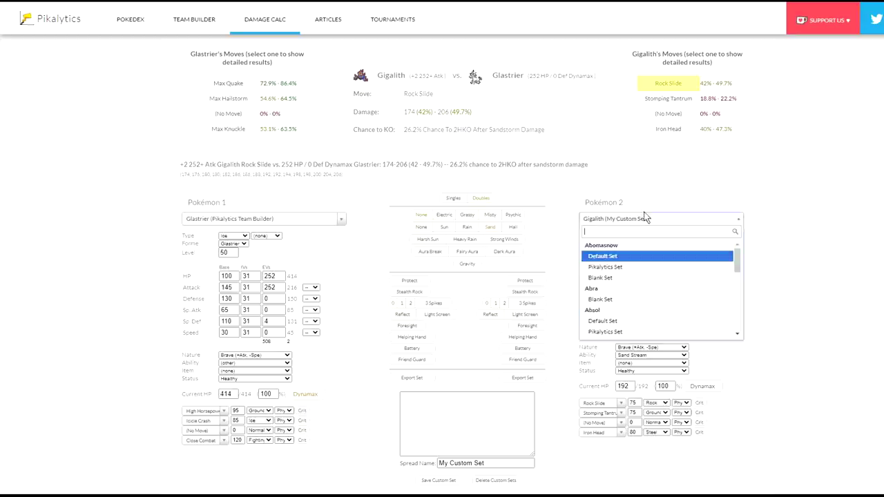
{"action": "type", "text": "buzz"}
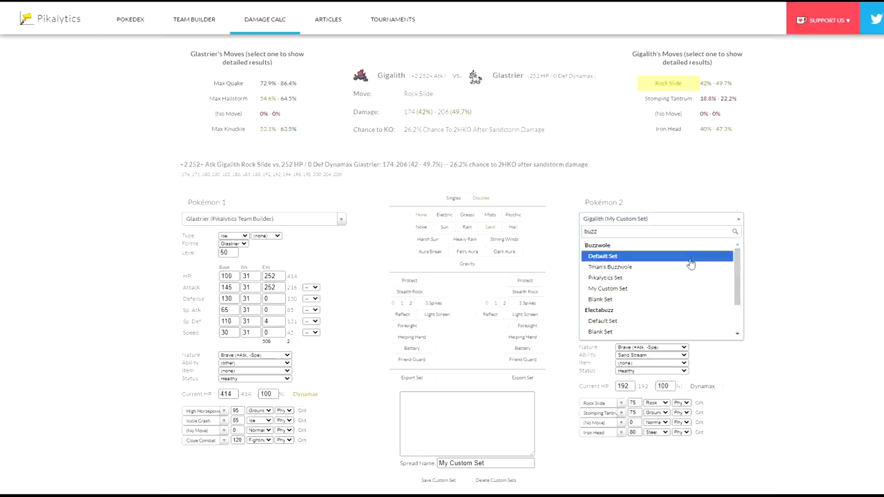
{"action": "scroll", "coordinate": [651, 283], "scroll_direction": "down", "scroll_amount": 2}
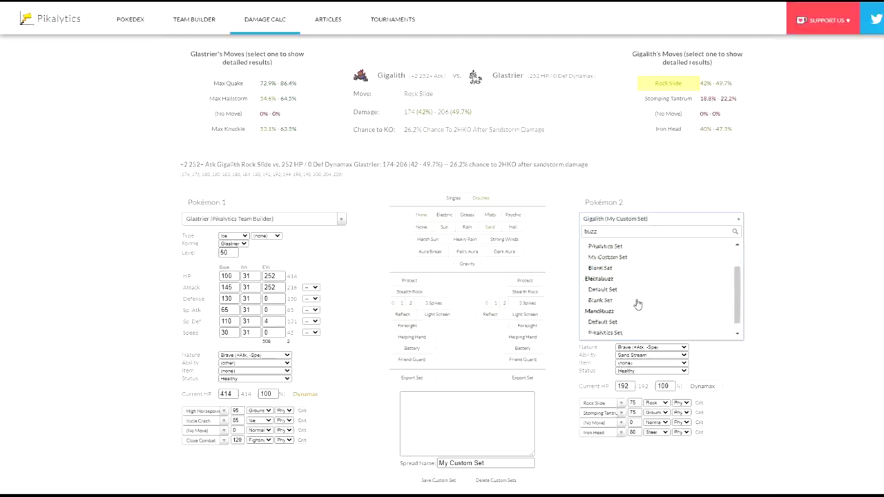
{"action": "scroll", "coordinate": [638, 304], "scroll_direction": "up", "scroll_amount": 2}
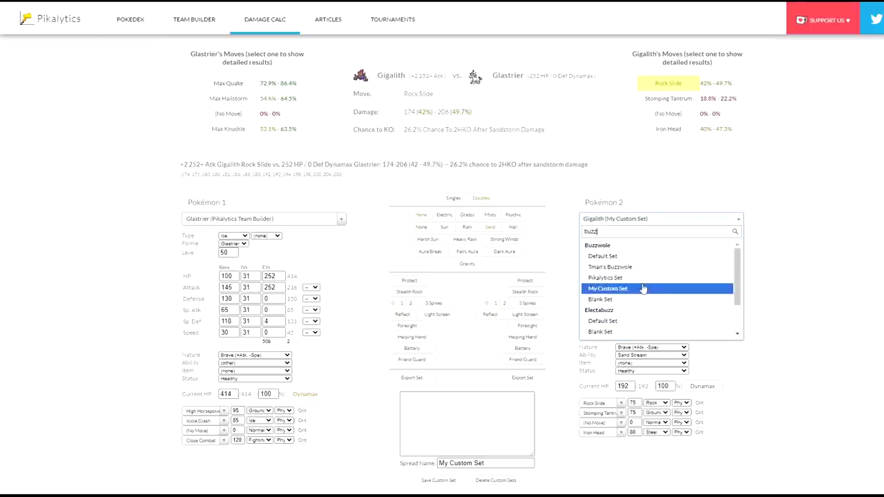
{"action": "left_click", "coordinate": [643, 288]}
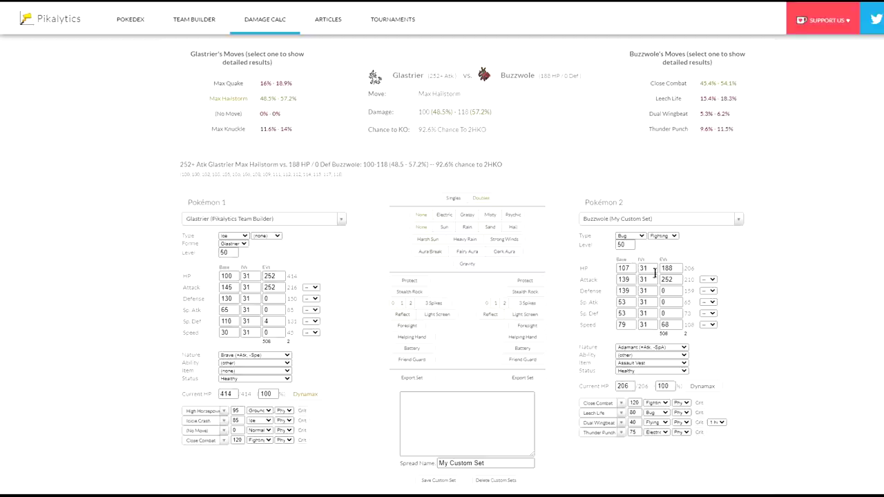
- Dynamax both Glastrier and Buzzwole, comparing Max Hailstorm and Max Knuckle damage
{"action": "left_click", "coordinate": [306, 394]}
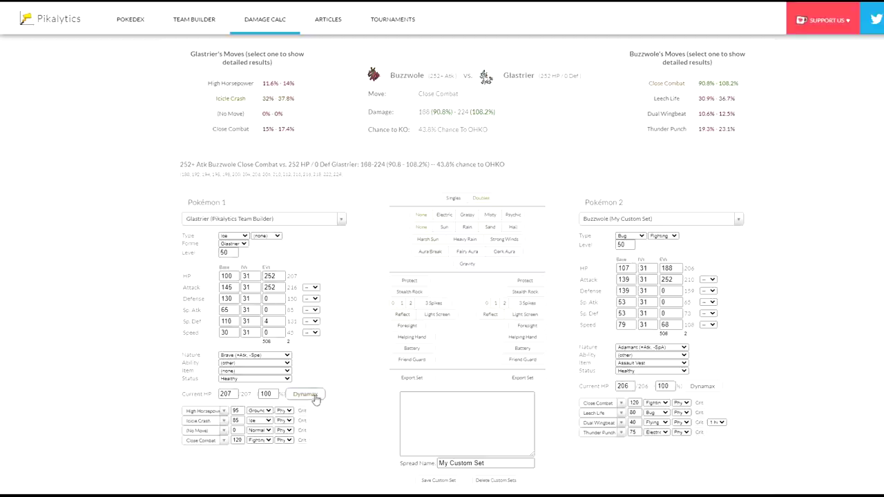
{"action": "left_click", "coordinate": [674, 83]}
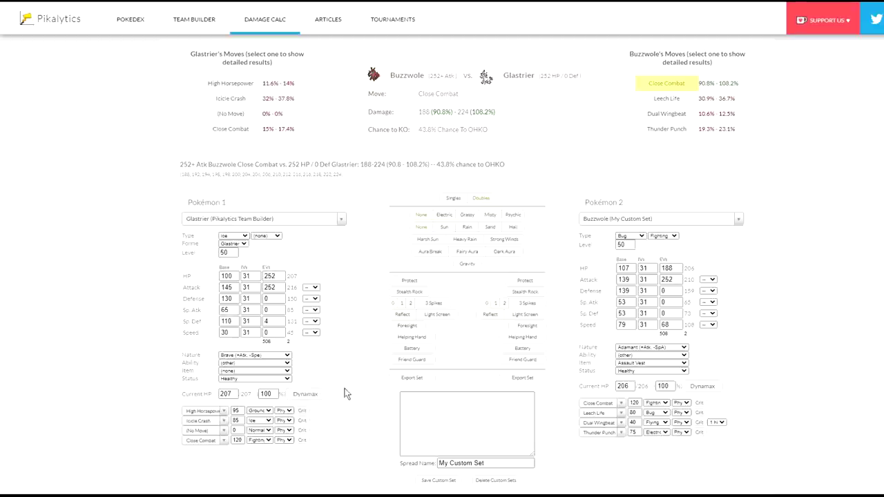
{"action": "left_click", "coordinate": [318, 398]}
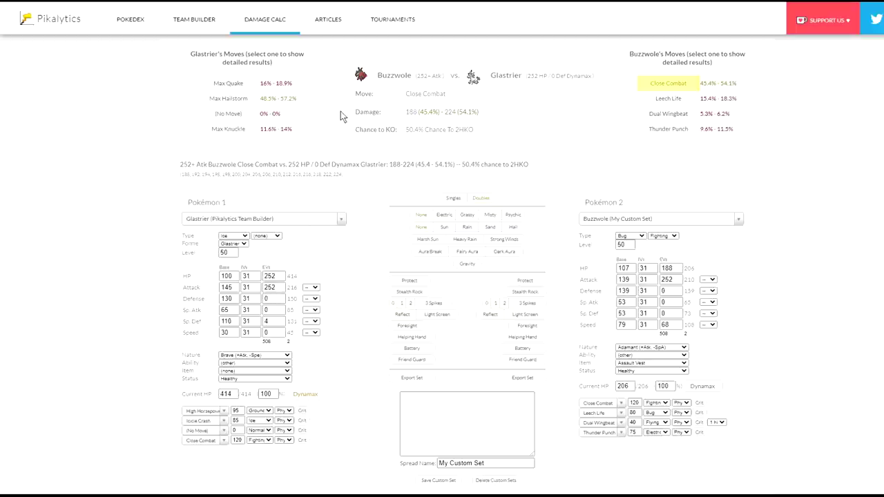
{"action": "left_click", "coordinate": [704, 386]}
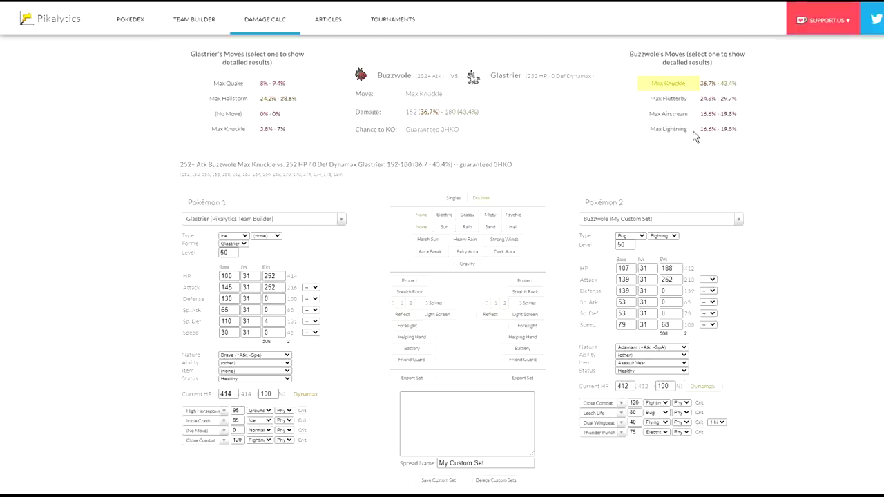
{"action": "left_click", "coordinate": [230, 98]}
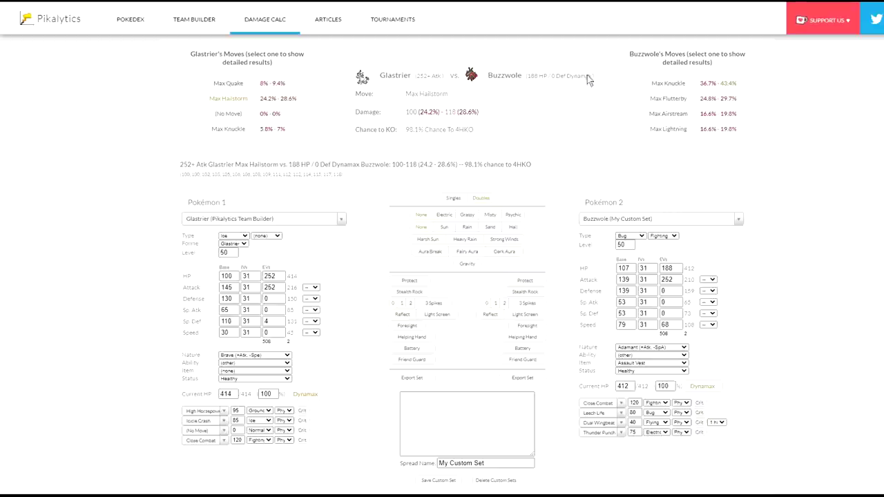
{"action": "left_click", "coordinate": [669, 84]}
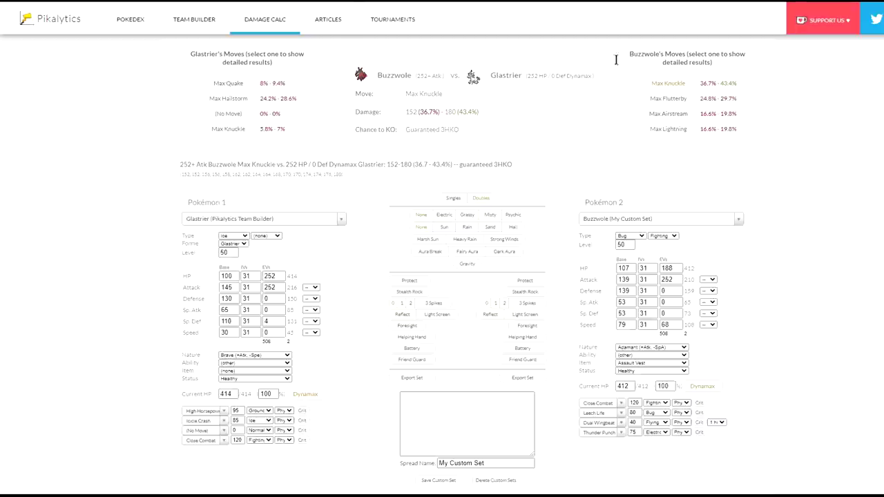
- Apply a +2 Attack boost to Glastrier's Max Hailstorm and open Pokémon 1's set list
{"action": "left_click", "coordinate": [317, 325]}
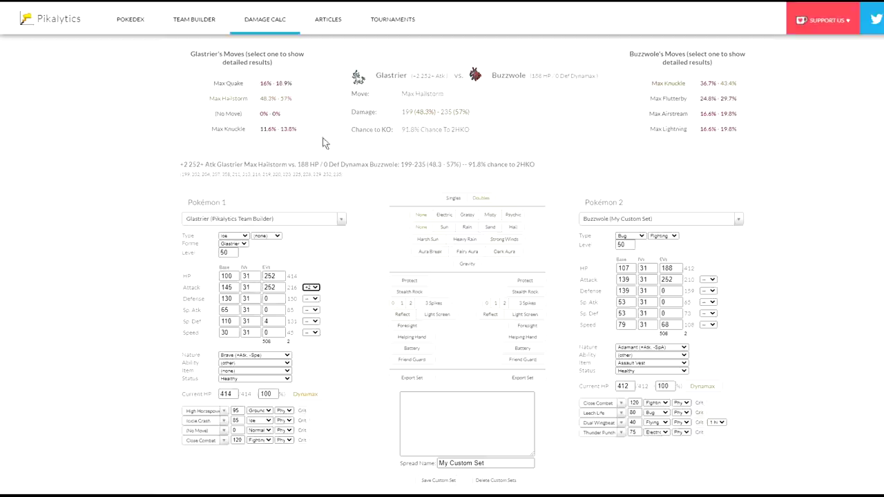
{"action": "left_click", "coordinate": [222, 98]}
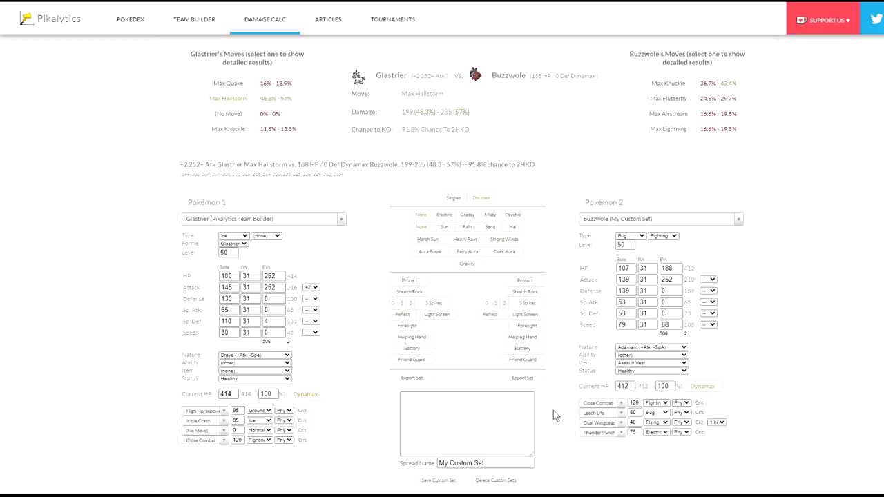
{"action": "left_click", "coordinate": [325, 225]}
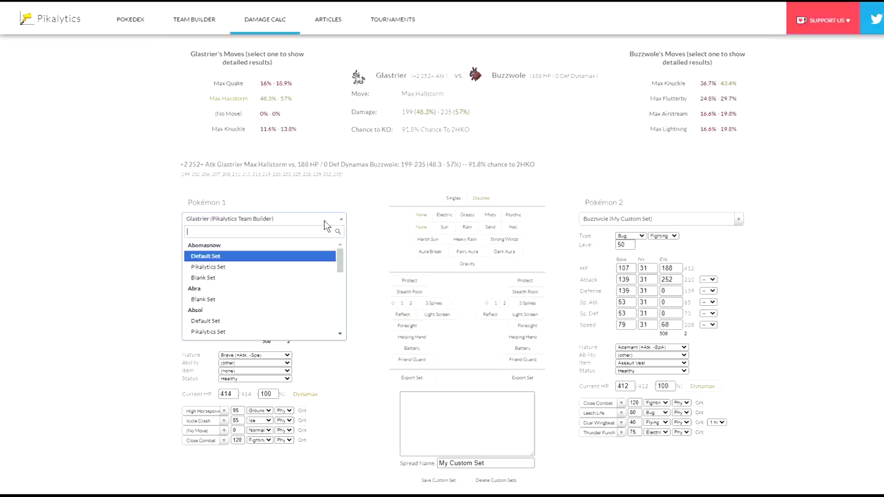
- Load the Urshifu Pikalytics Set as Pokémon 1 holding a Choice Band
{"action": "type", "text": "ursh"}
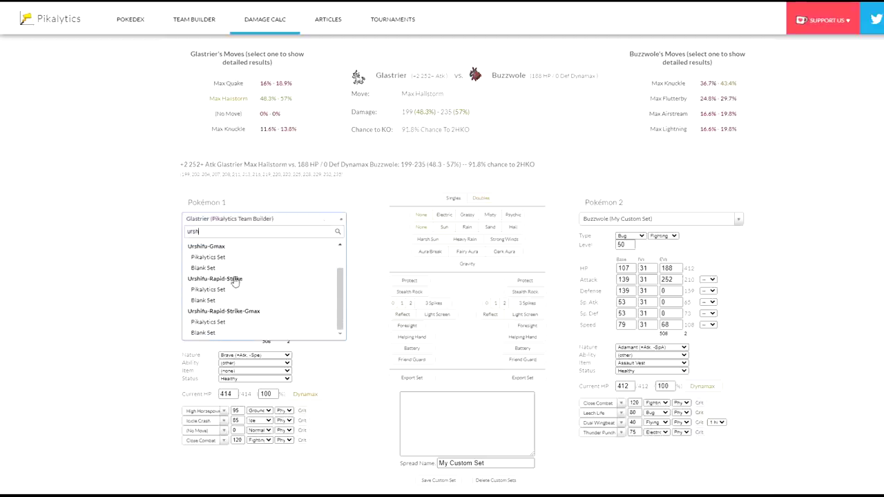
{"action": "left_click", "coordinate": [233, 258]}
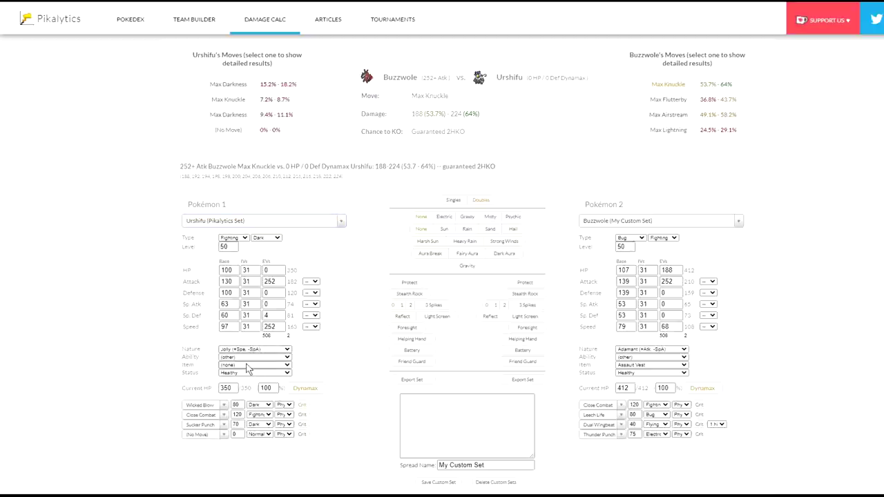
{"action": "left_click", "coordinate": [249, 371]}
{"action": "key", "text": "Down"}
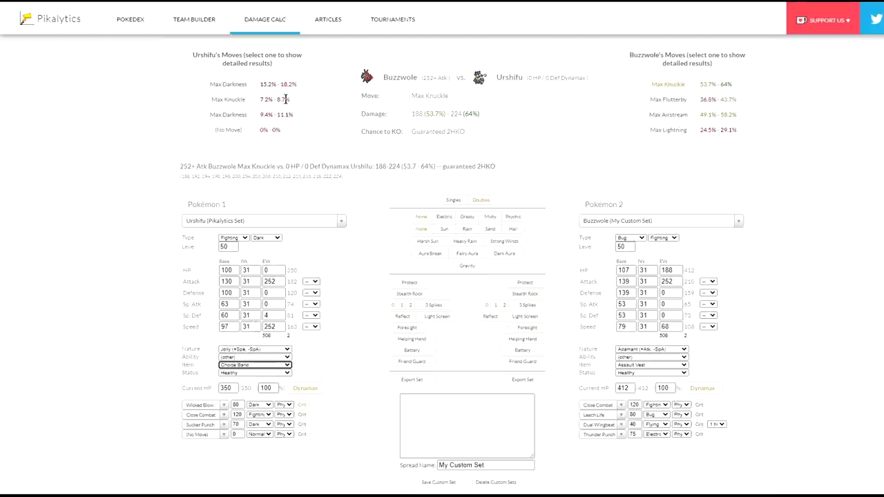
- Without Dynamax, check Wicked Blow and Close Combat, then lower Urshifu's Defense to -1
{"action": "left_click", "coordinate": [710, 389]}
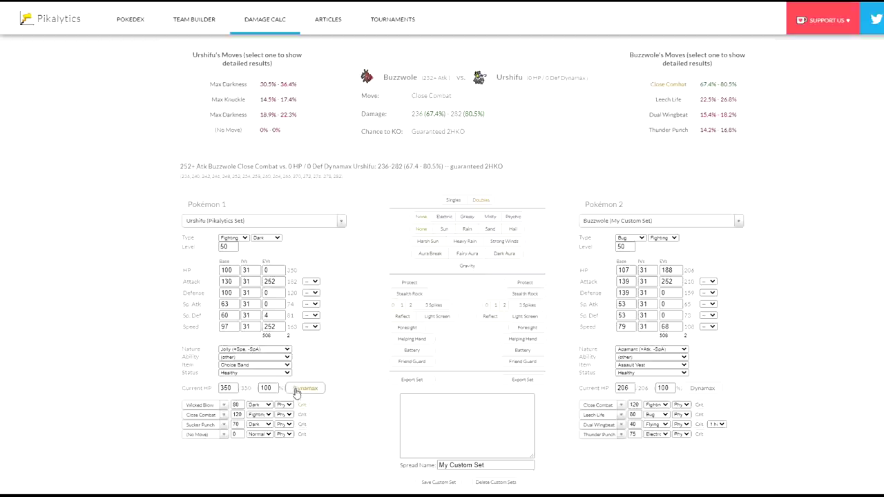
{"action": "left_click", "coordinate": [320, 391]}
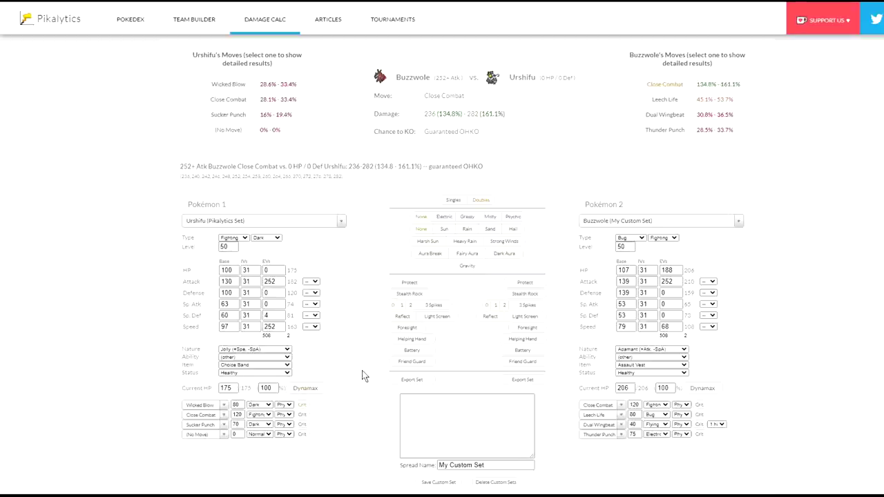
{"action": "left_click", "coordinate": [227, 84]}
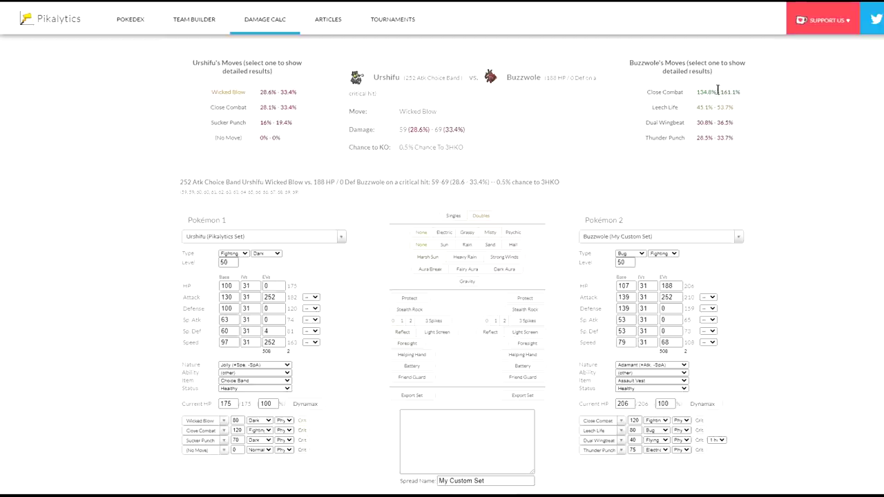
{"action": "left_click", "coordinate": [221, 108]}
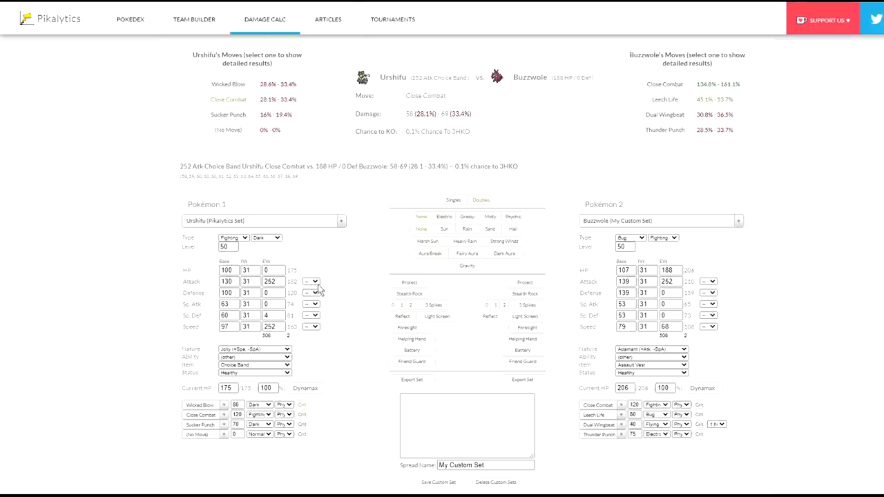
{"action": "left_click", "coordinate": [311, 351]}
{"action": "left_click", "coordinate": [706, 152]}
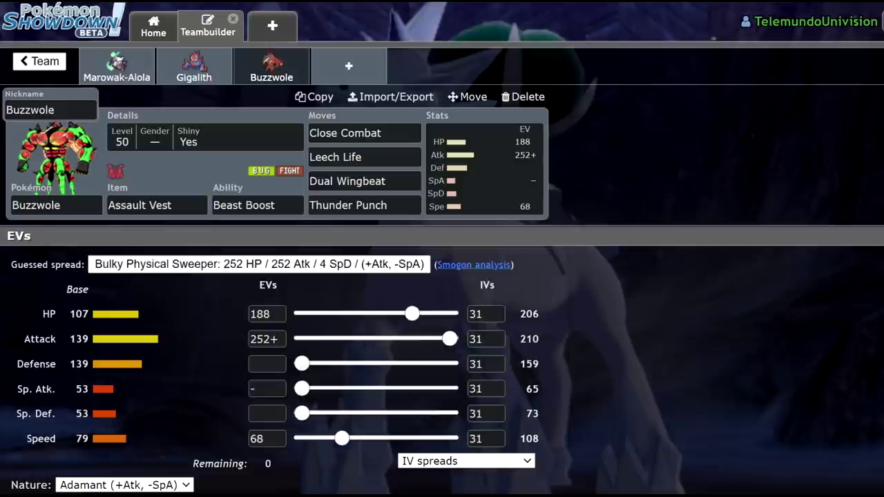
- Return to the team list, open the HONSE team, and view Glastrier's set
{"action": "left_click", "coordinate": [44, 111]}
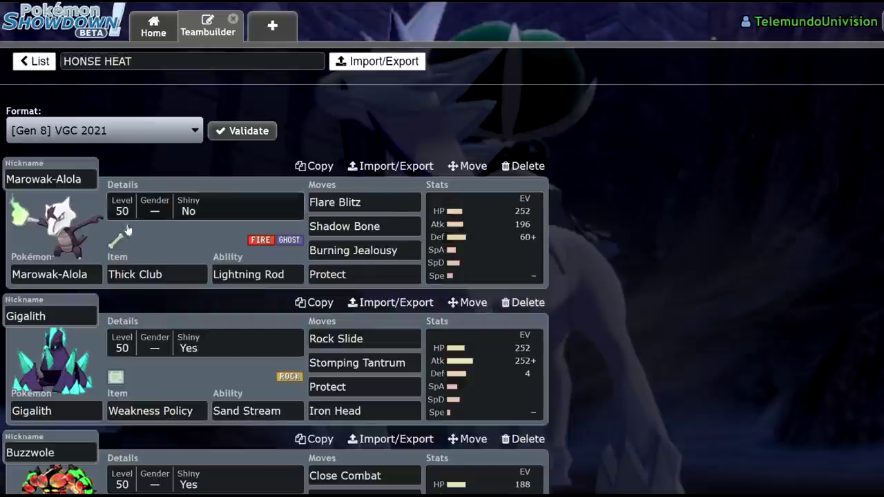
{"action": "left_click", "coordinate": [40, 62]}
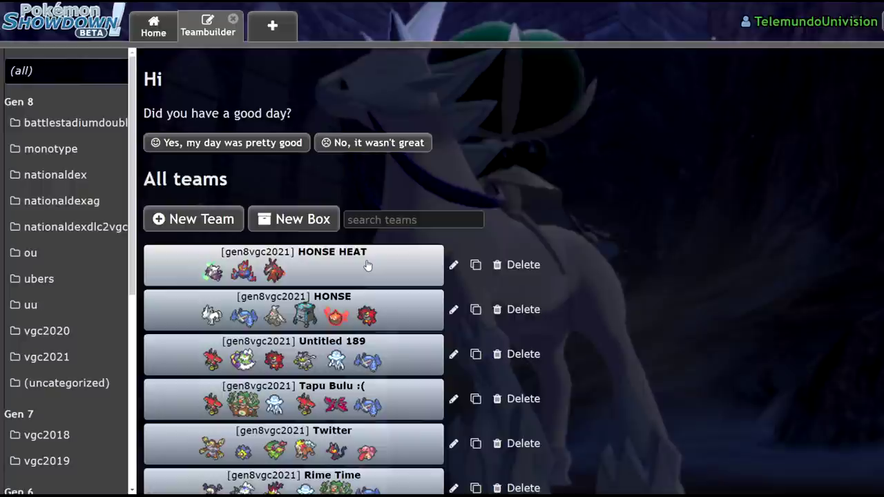
{"action": "left_click", "coordinate": [345, 311]}
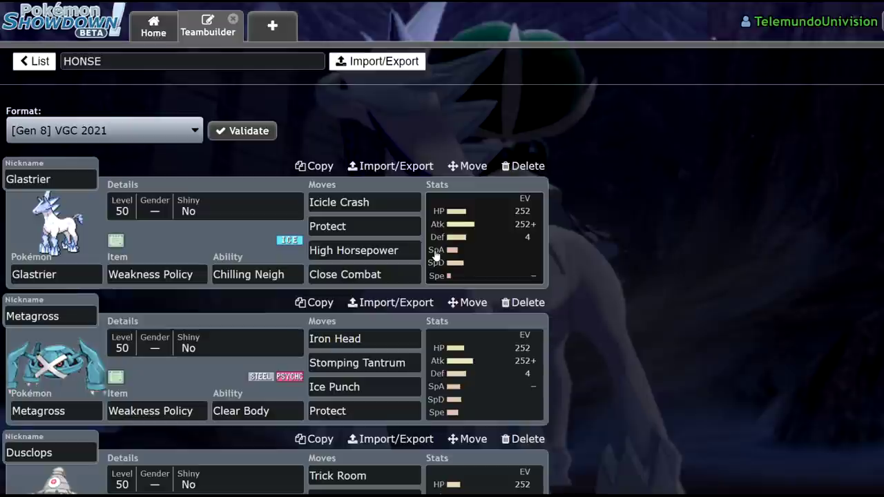
{"action": "left_click", "coordinate": [511, 242]}
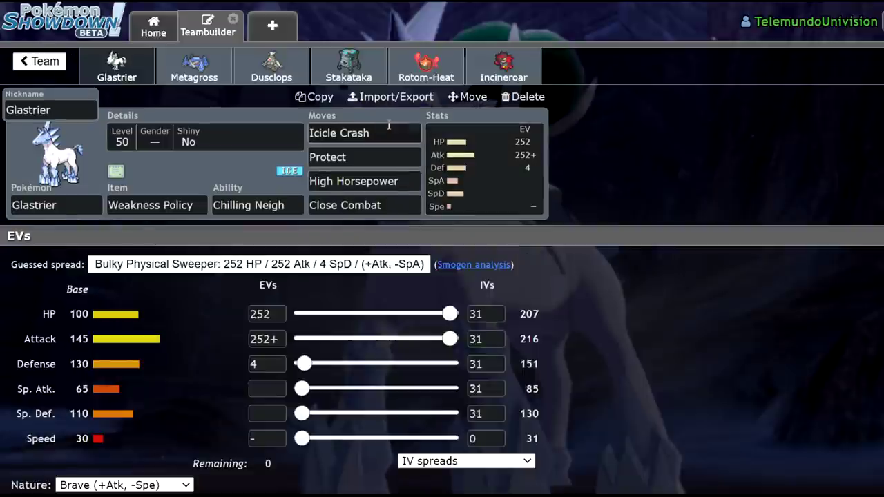
- Cycle through the Metagross, Dusclops, Stakataka and Incineroar sets in the HONSE team
{"action": "left_click", "coordinate": [195, 69]}
{"action": "left_click", "coordinate": [271, 69]}
{"action": "left_click", "coordinate": [344, 69]}
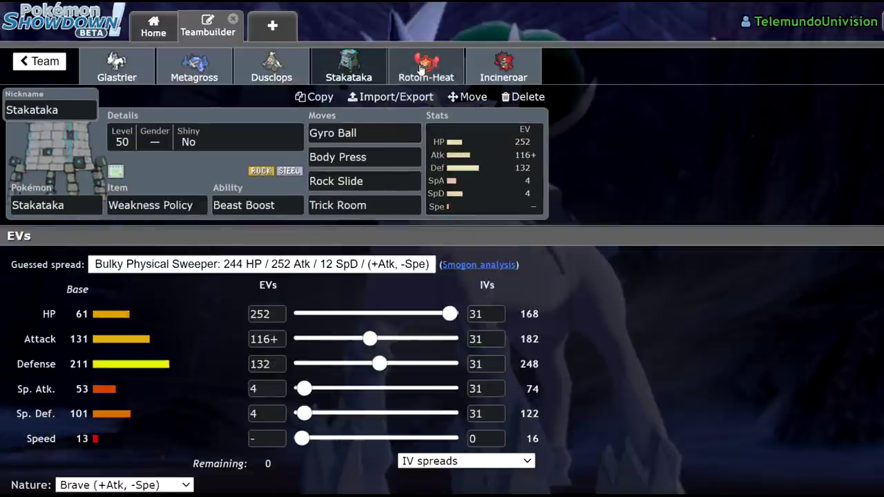
{"action": "left_click", "coordinate": [504, 69]}
{"action": "left_click", "coordinate": [194, 69]}
{"action": "left_click", "coordinate": [268, 69]}
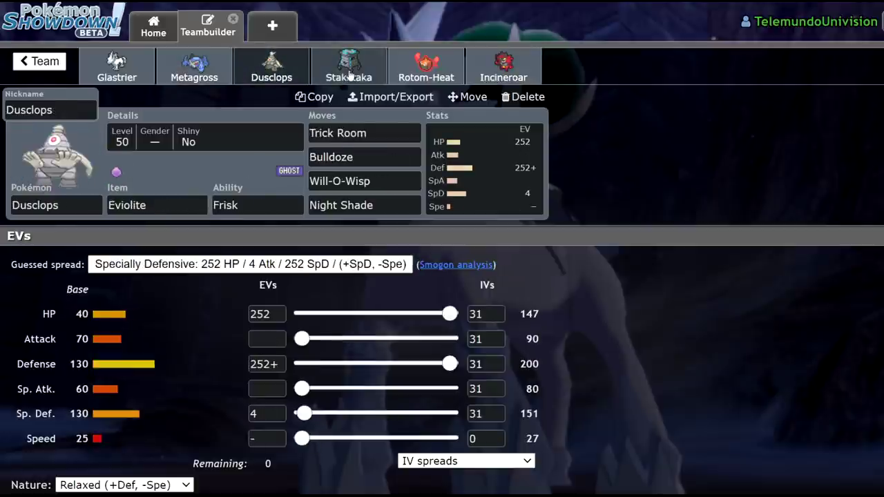
{"action": "left_click", "coordinate": [349, 69]}
{"action": "left_click", "coordinate": [470, 66]}
{"action": "left_click", "coordinate": [197, 73]}
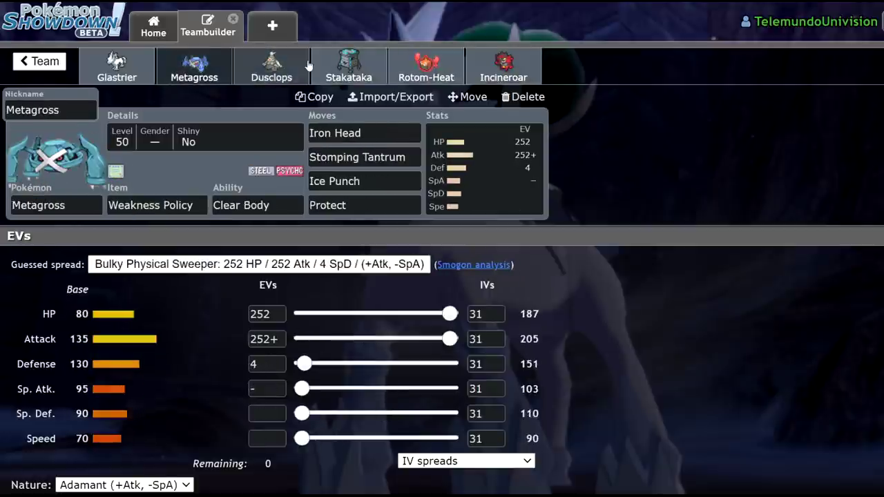
{"action": "left_click", "coordinate": [306, 57]}
- Go back to the team list and open the HONSE HEAT team
{"action": "left_click", "coordinate": [58, 65]}
{"action": "left_click", "coordinate": [34, 62]}
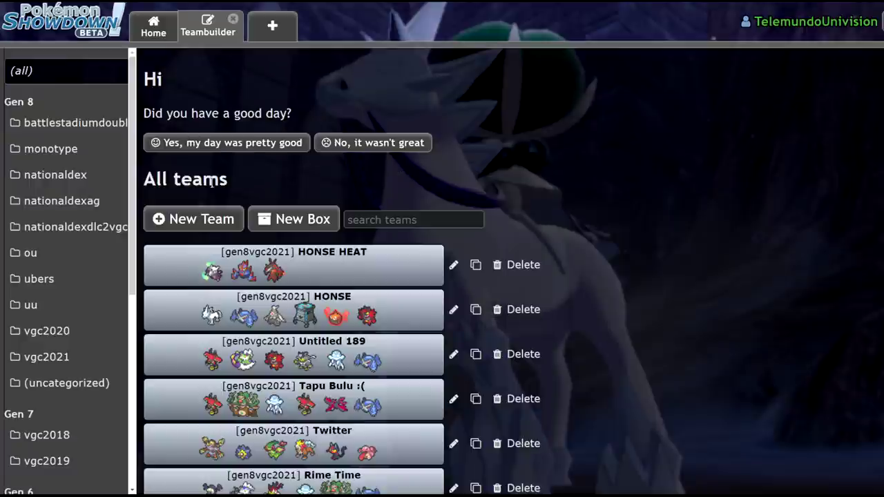
{"action": "left_click", "coordinate": [299, 262]}
{"action": "scroll", "coordinate": [298, 252], "scroll_direction": "down", "scroll_amount": 2}
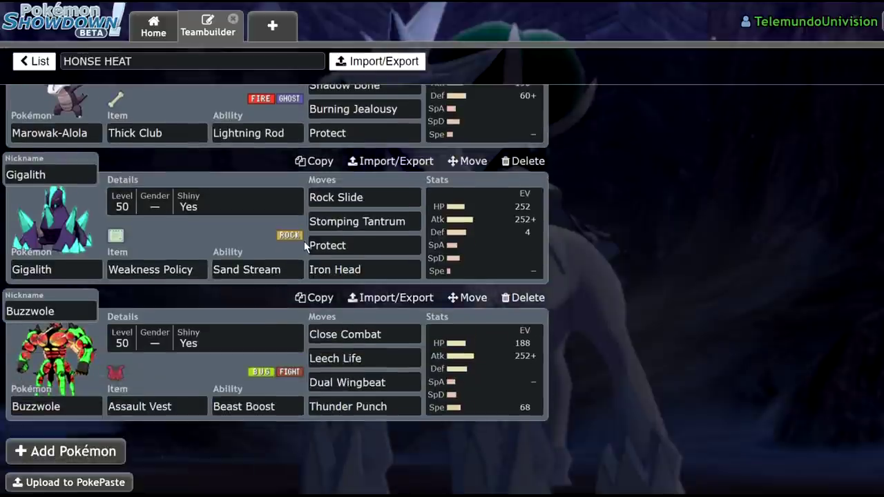